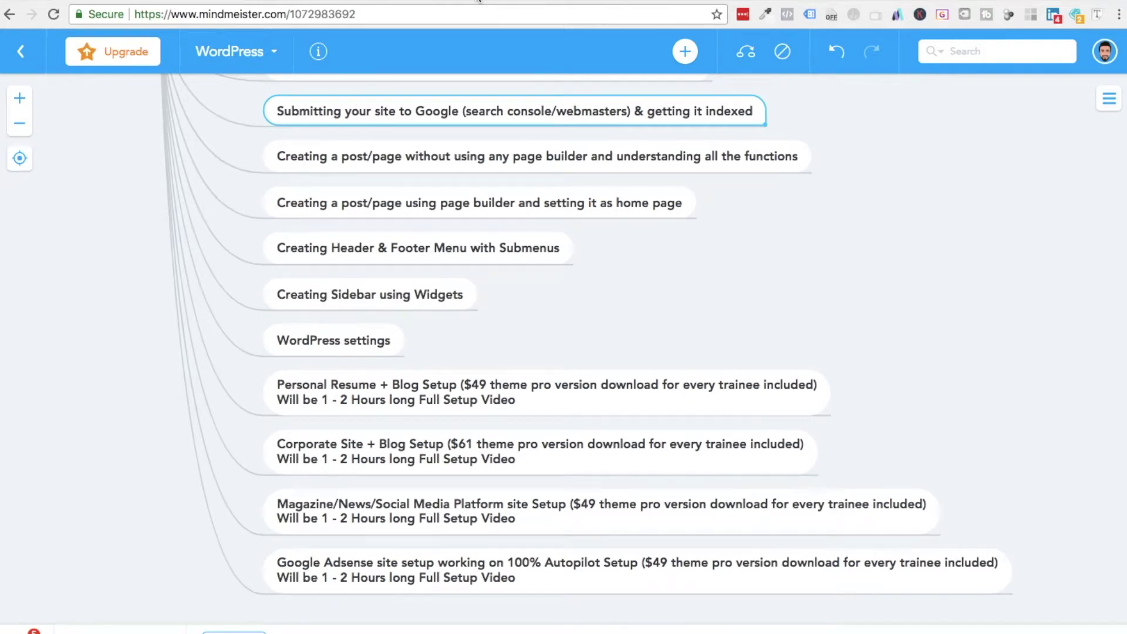
pyautogui.click(476, 0)
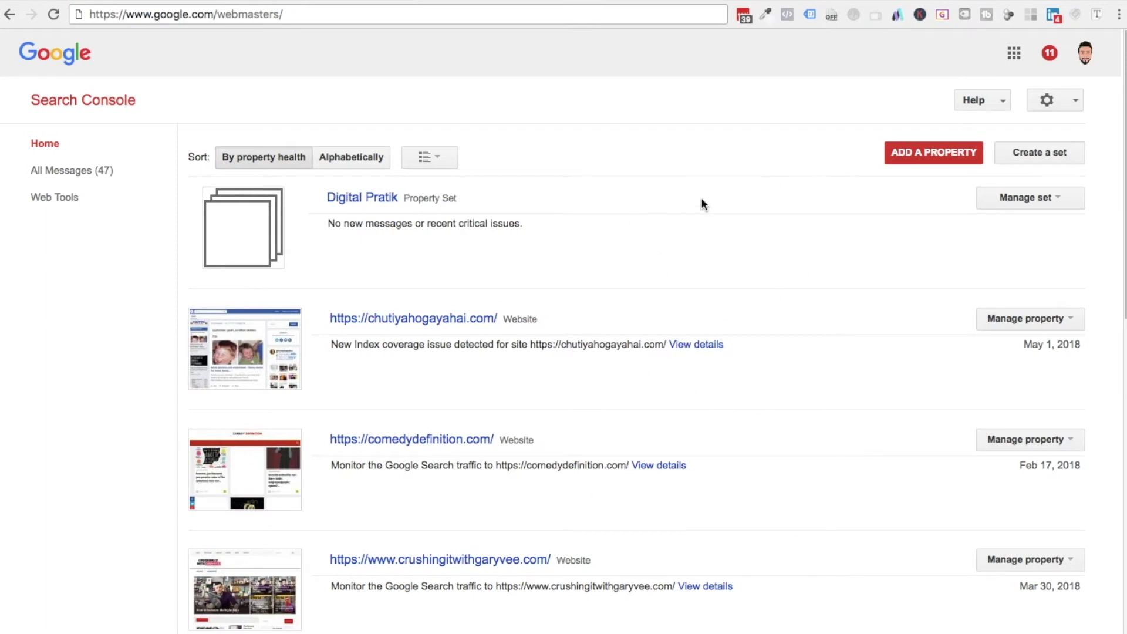
pyautogui.click(926, 160)
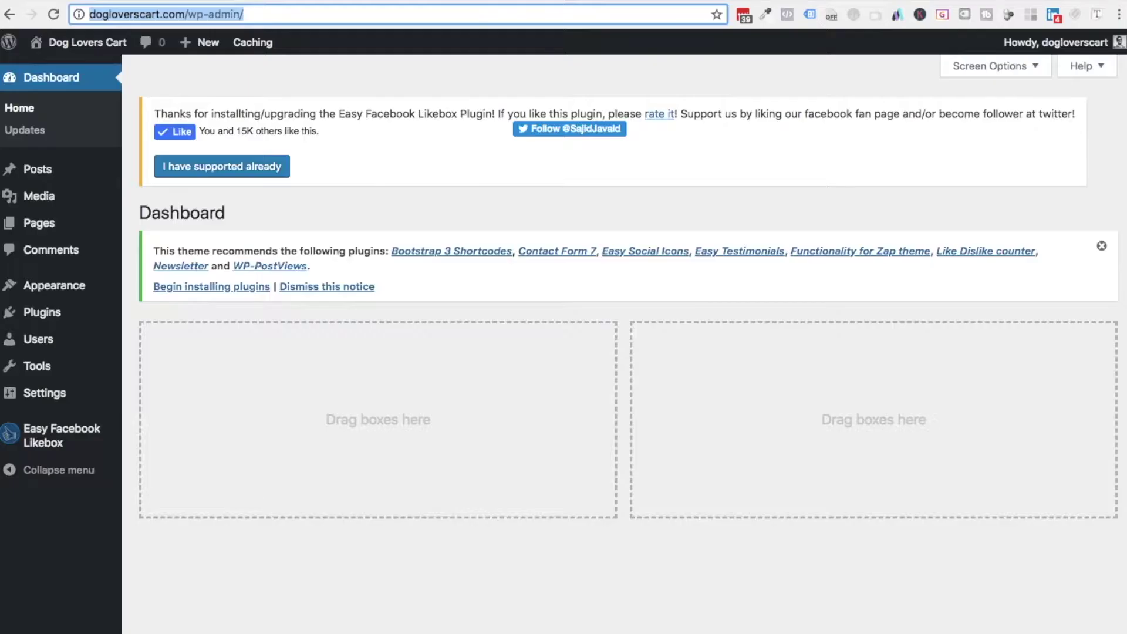
pyautogui.click(183, 13)
pyautogui.moveTo(183, 13); pyautogui.dragTo(88, 13)
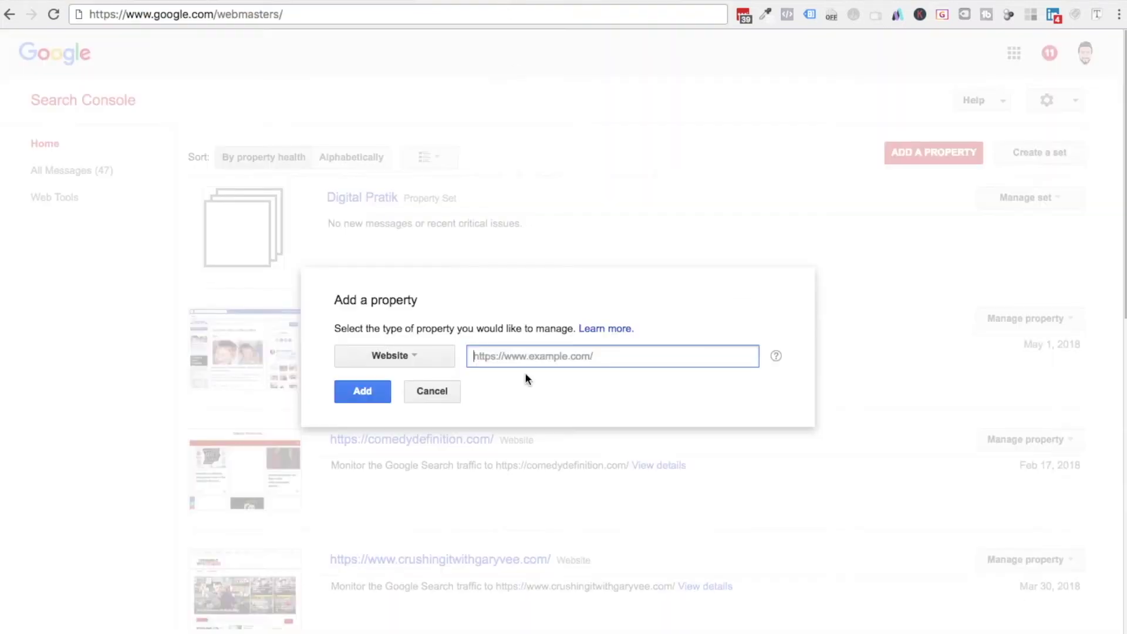
pyautogui.write('http://dogloverscart.com/')
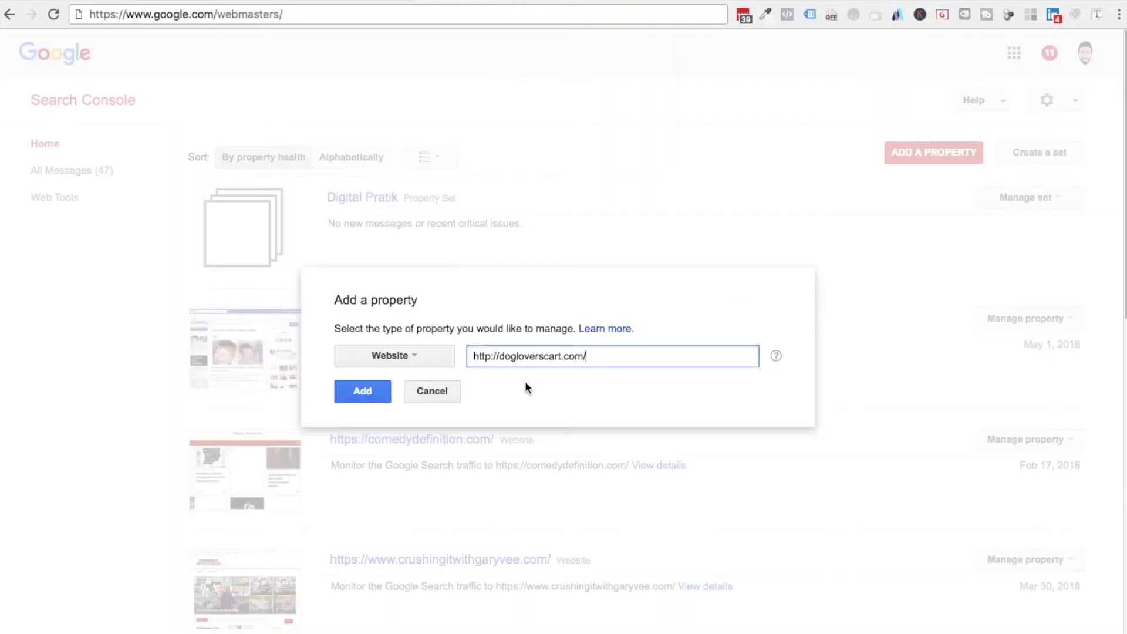
pyautogui.moveTo(487, 356); pyautogui.dragTo(472, 356)
pyautogui.click(548, 409)
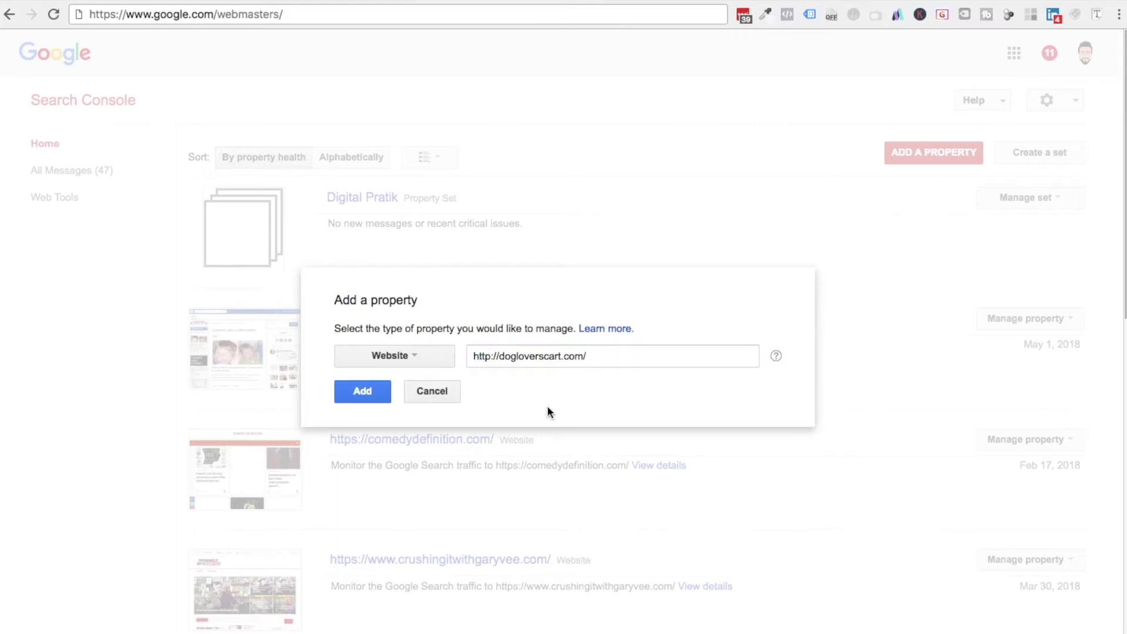
pyautogui.click(356, 397)
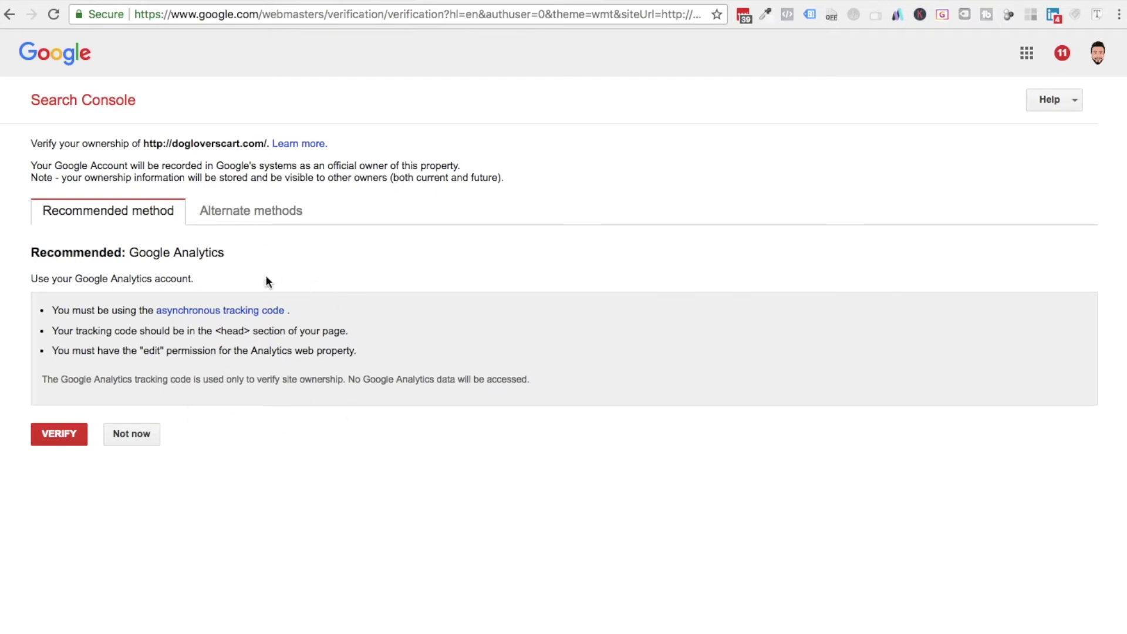
# Choose the alternate HTML tag method for verifying site ownership and copy the verification meta tag
pyautogui.click(254, 212)
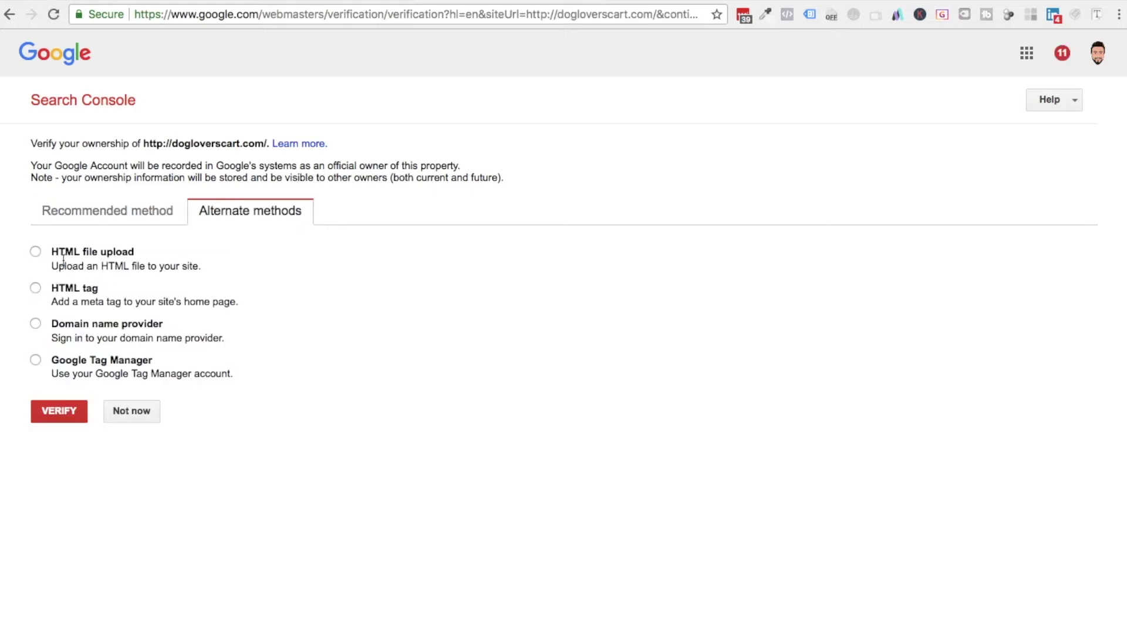
pyautogui.click(65, 289)
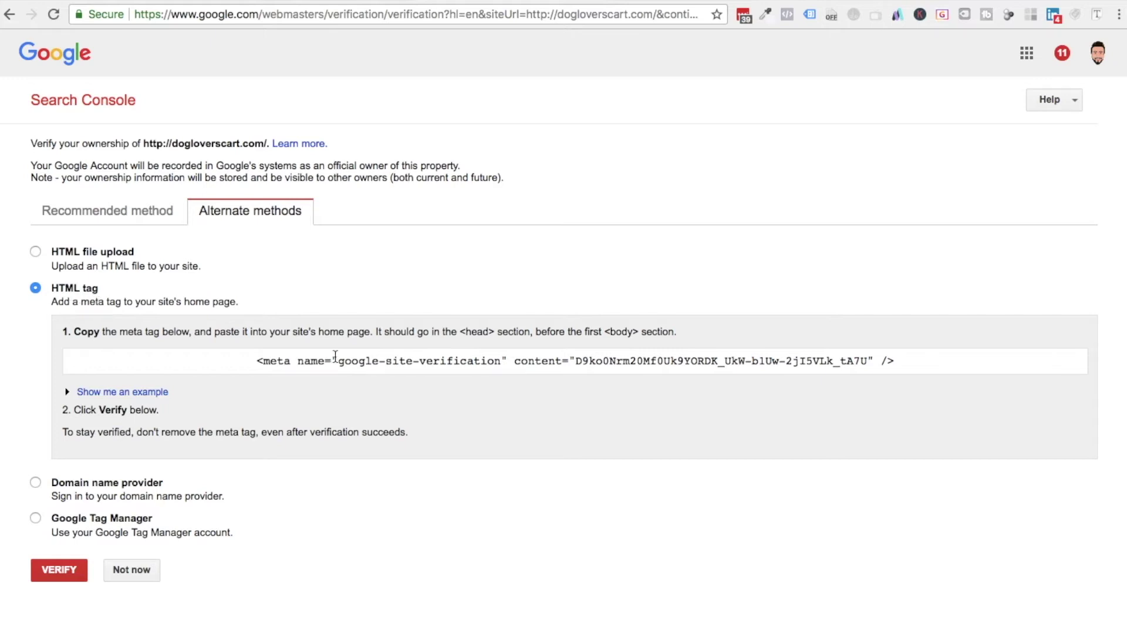
pyautogui.click(371, 363)
pyautogui.press('super+c')
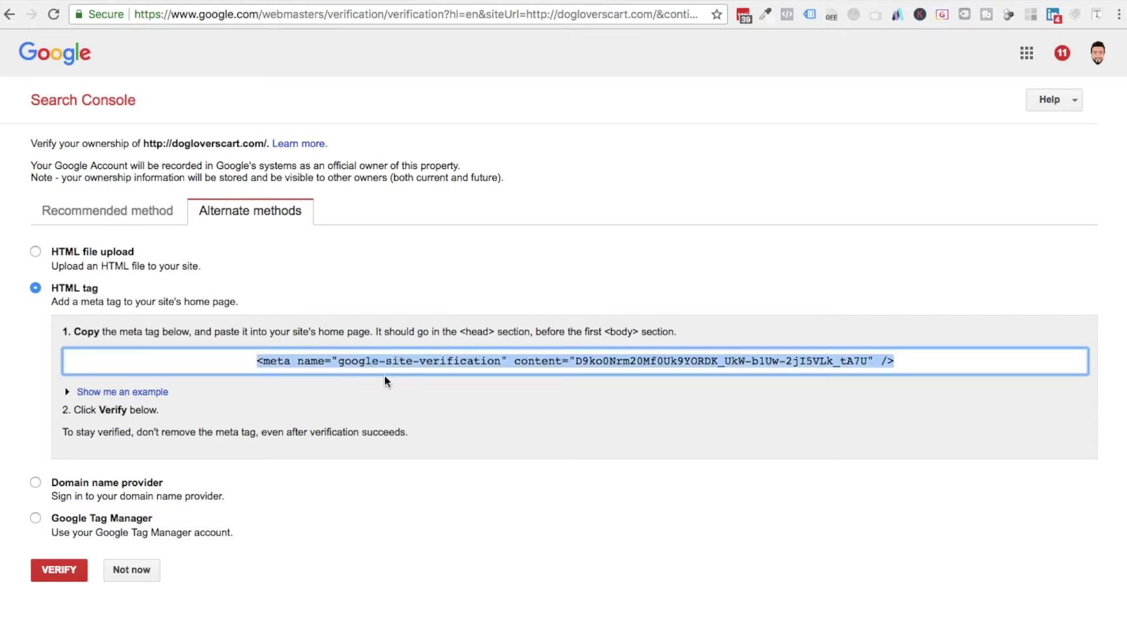
# Switch to the WordPress admin and open the Zap Lite theme's header.php for editing, checking where Search Console wants the tag placed
pyautogui.click(376, 0)
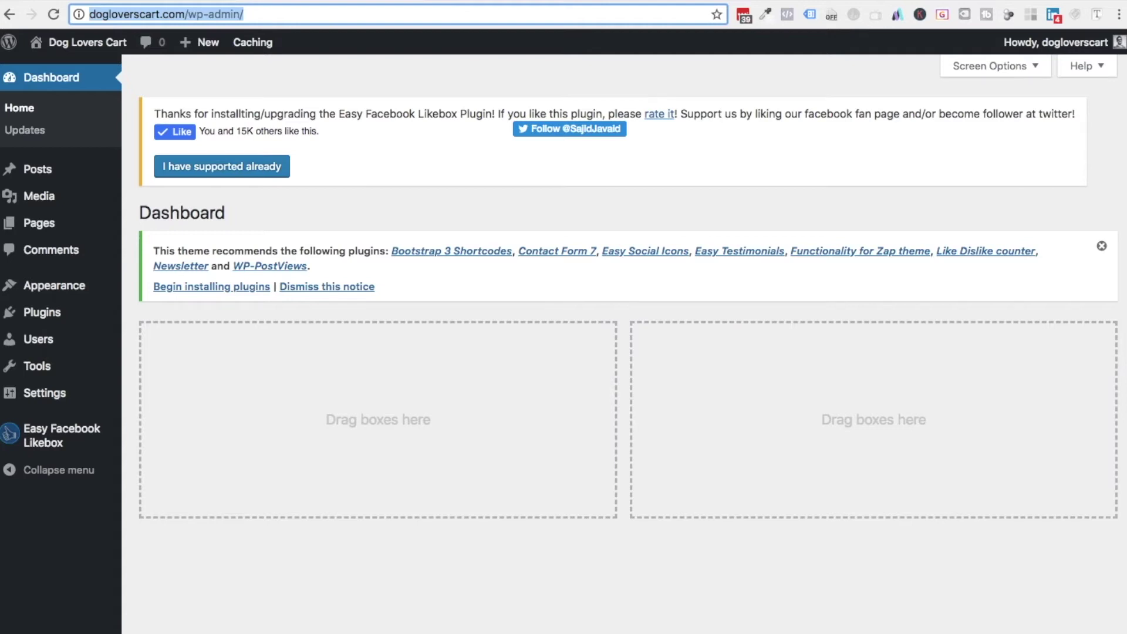
pyautogui.moveTo(47, 291)
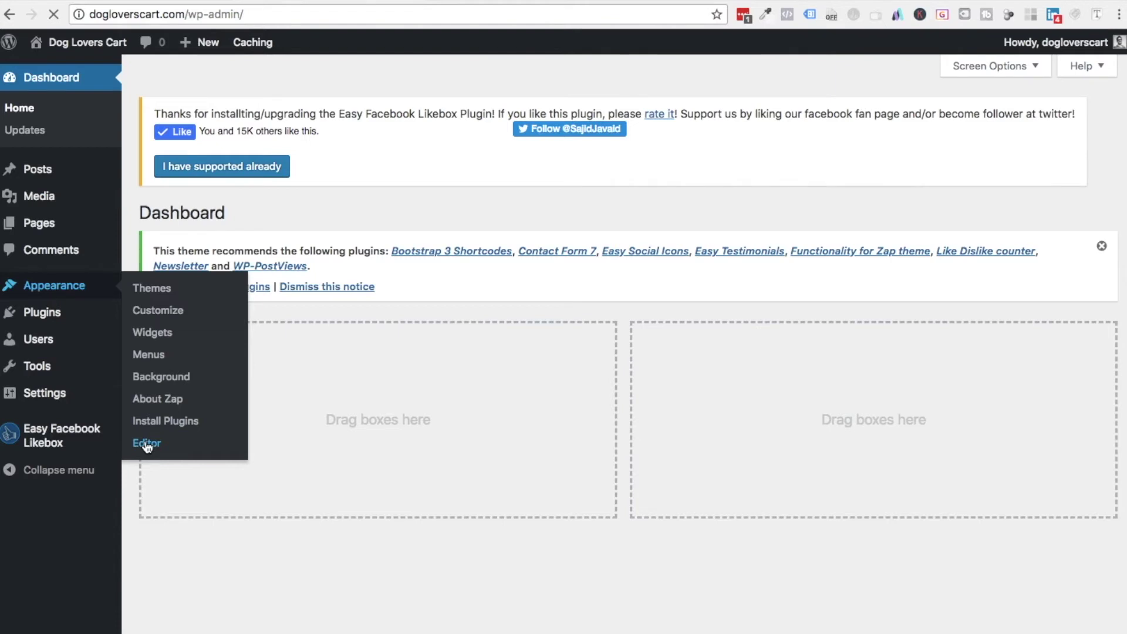
pyautogui.click(469, 1)
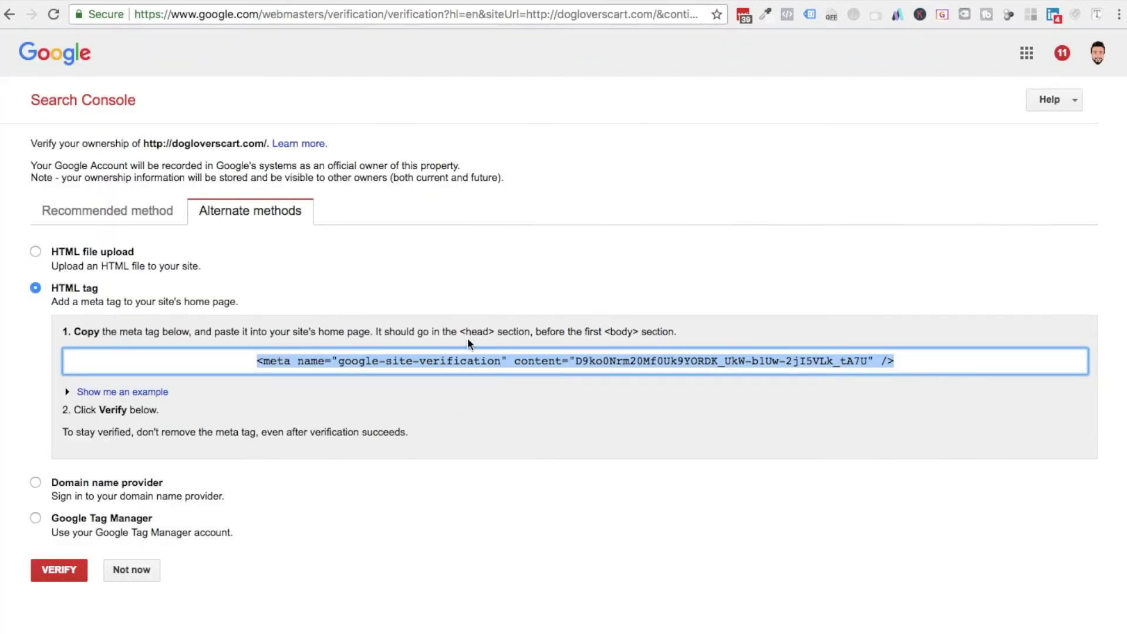
pyautogui.moveTo(461, 324); pyautogui.dragTo(631, 327)
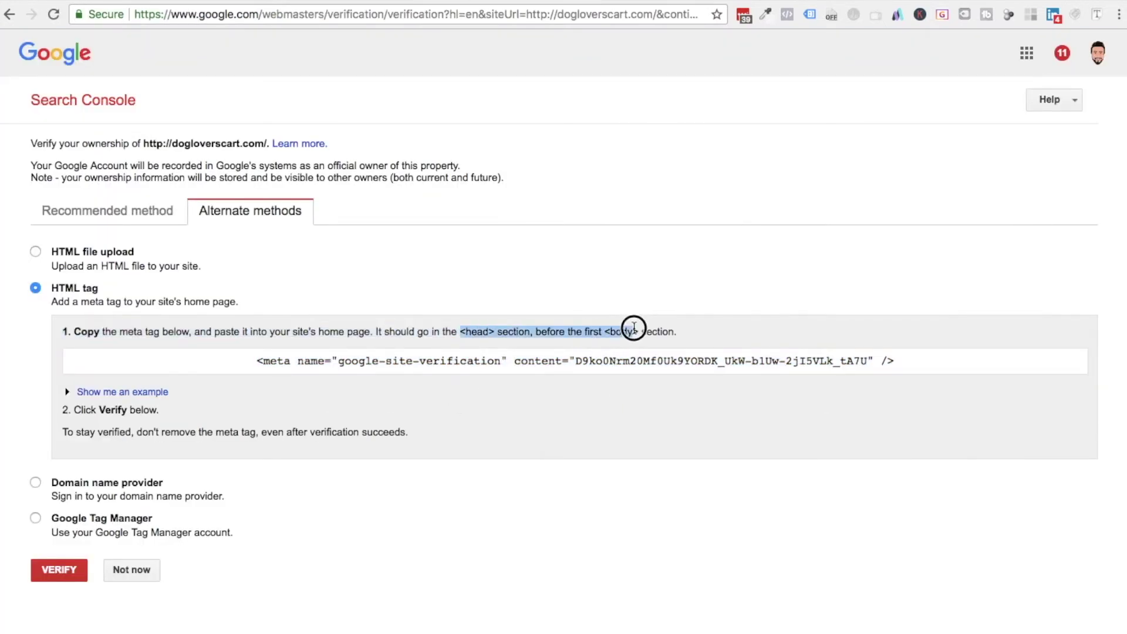
pyautogui.click(376, 2)
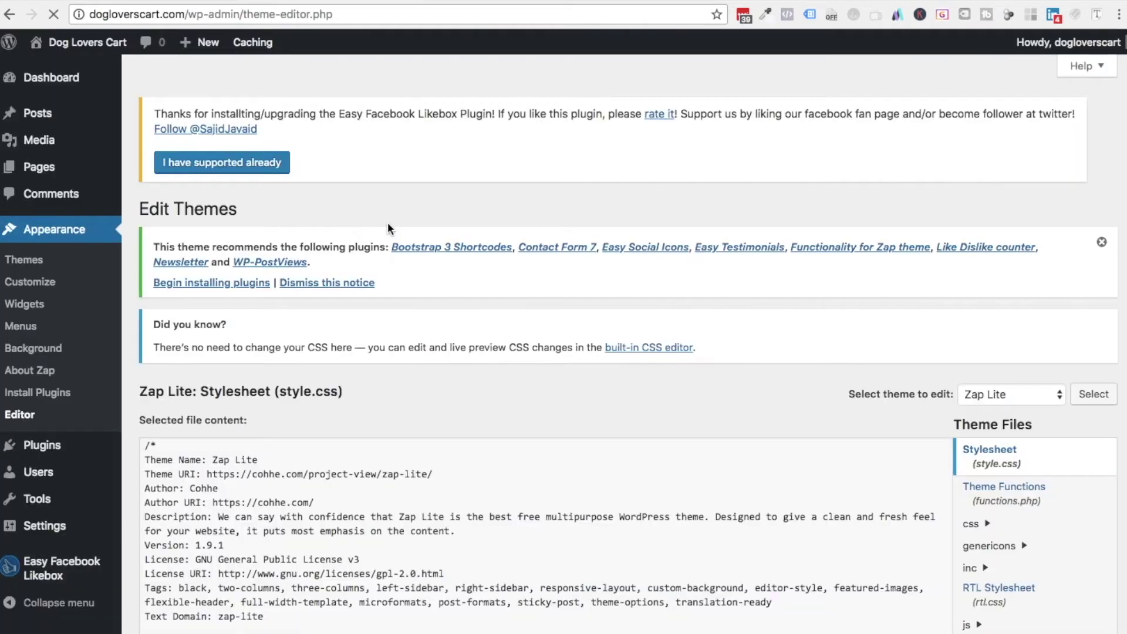
pyautogui.scroll(-5, 933, 437)
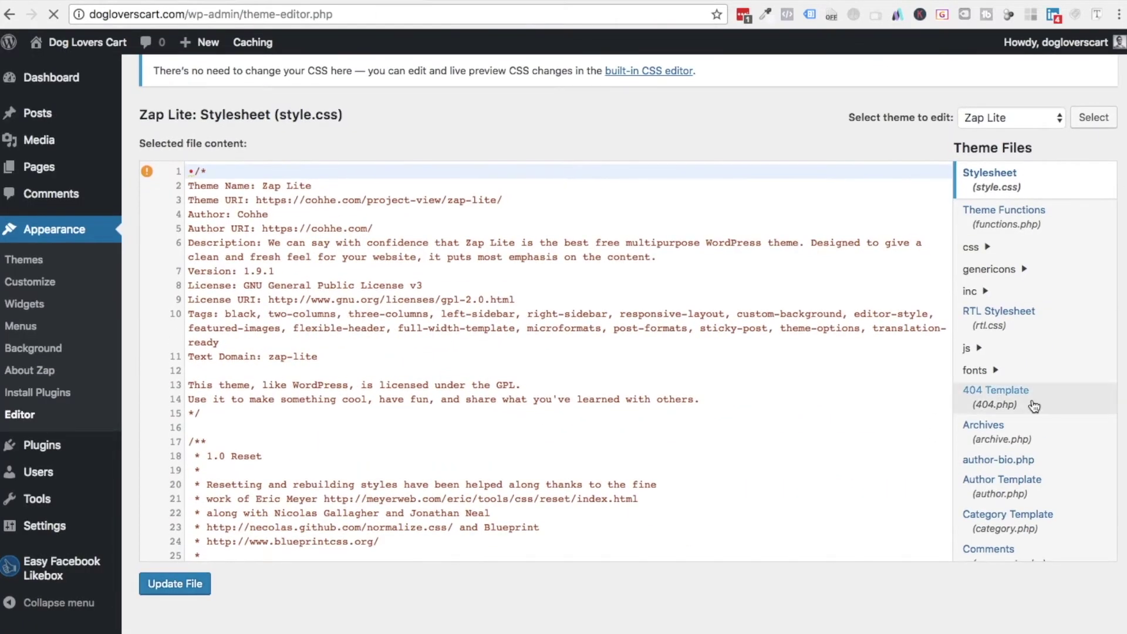
pyautogui.scroll(-6, 969, 411)
pyautogui.scroll(-3, 1034, 408)
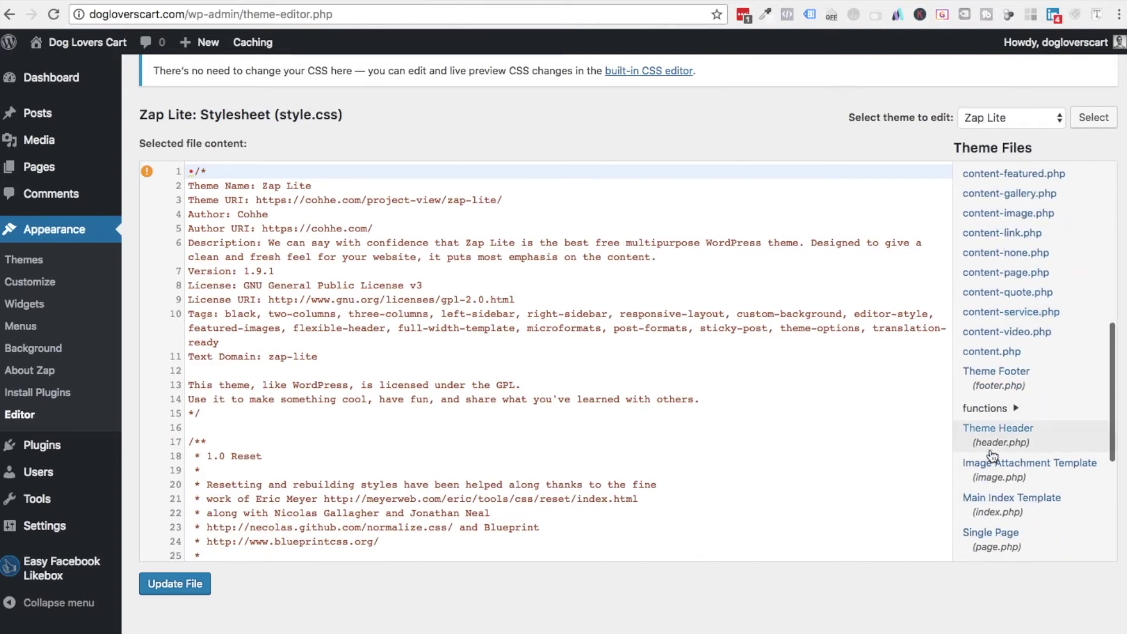
pyautogui.click(1014, 441)
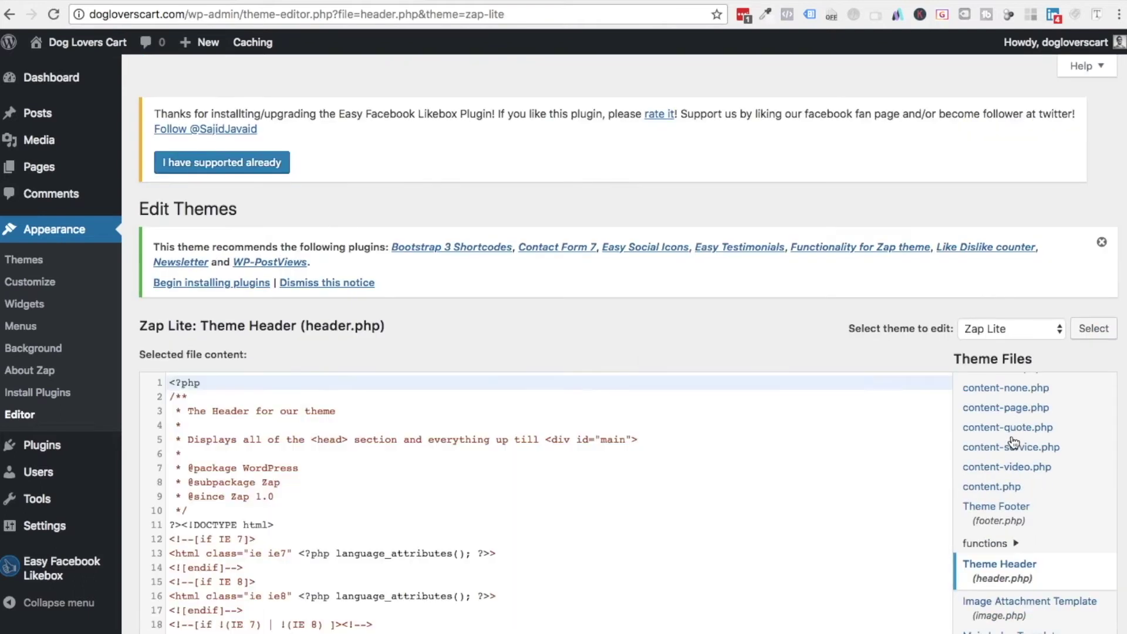
# Insert the copied Google site-verification meta tag on a new line directly below <head> in header.php and save the file
pyautogui.scroll(-4, 478, 450)
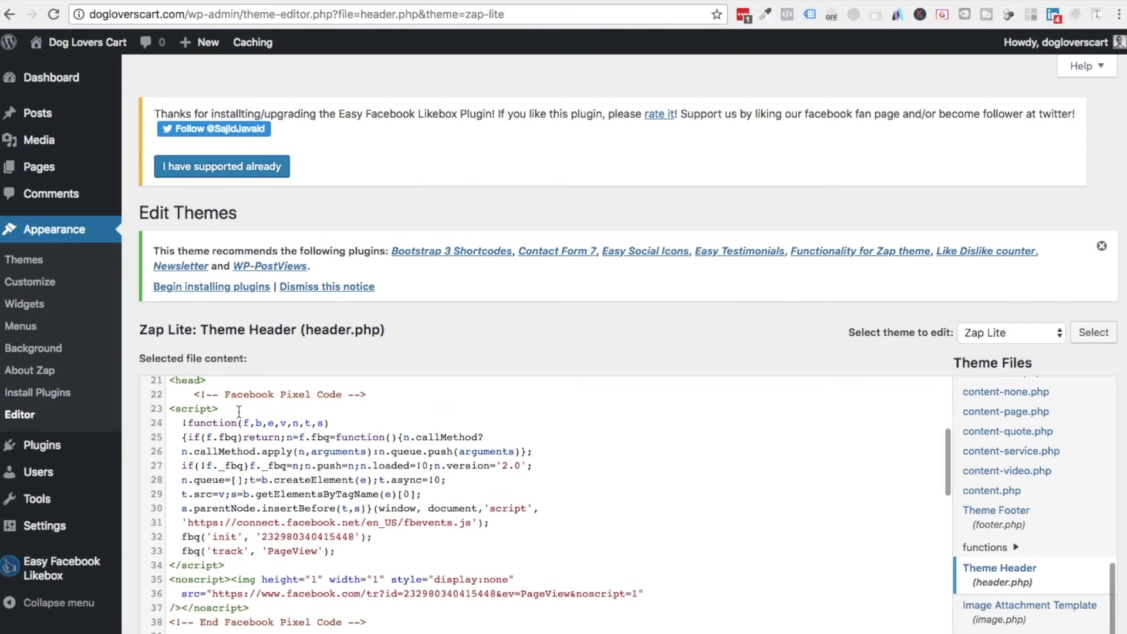
pyautogui.scroll(2, 229, 429)
pyautogui.click(212, 464)
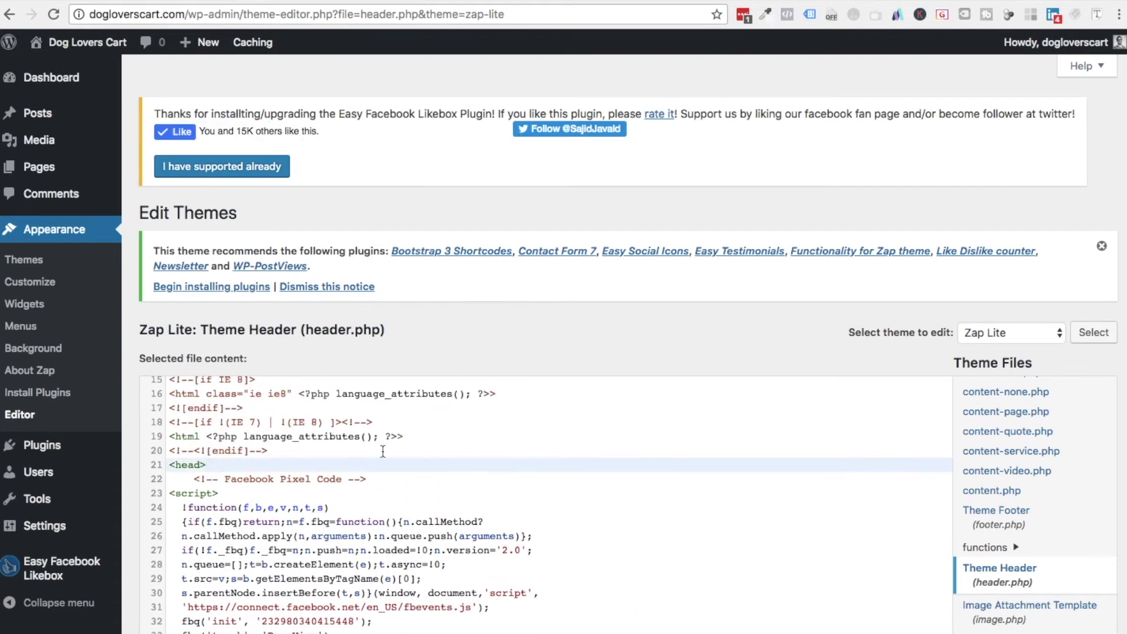
pyautogui.press('Return')
pyautogui.press('super+v')
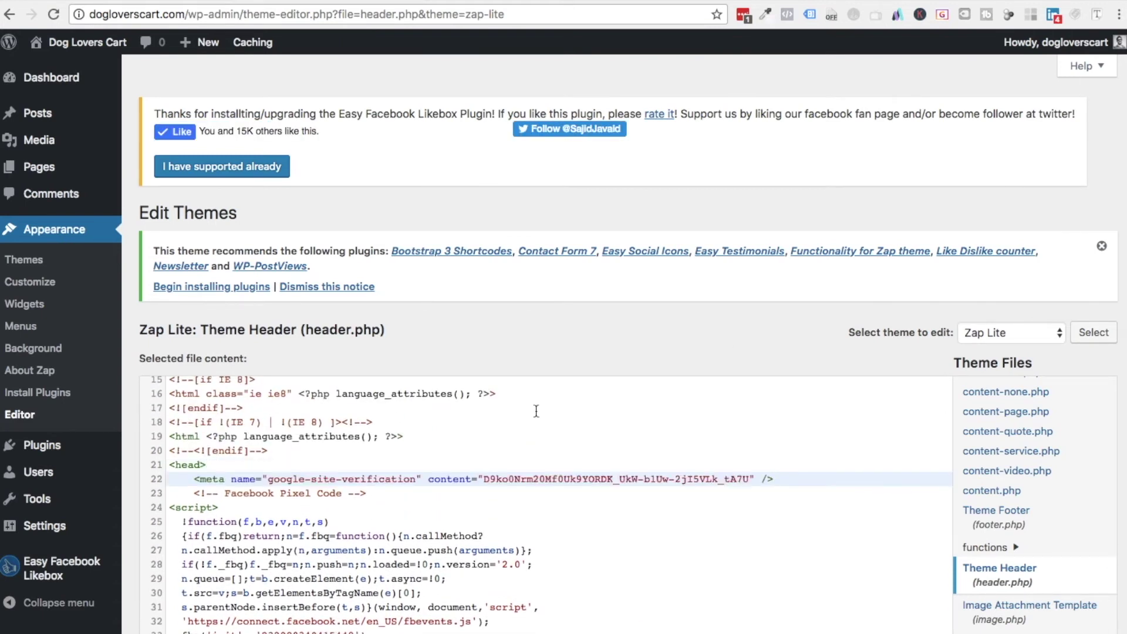
pyautogui.scroll(-4, 1048, 220)
pyautogui.click(191, 591)
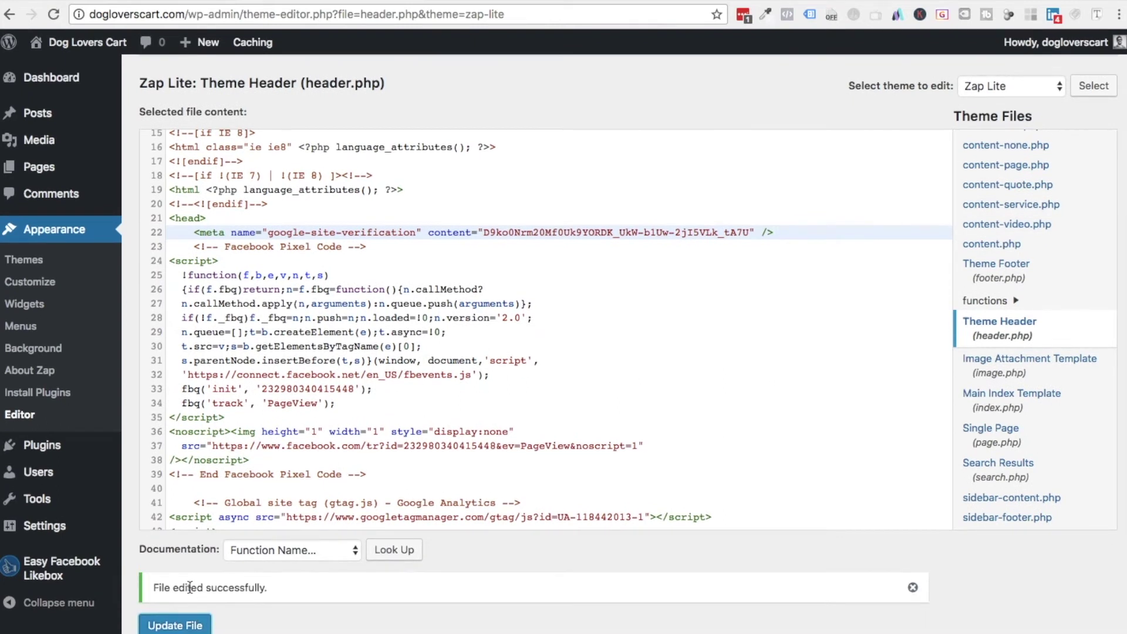
# Load the live site's home page, then verify ownership of dogloverscart.com in Search Console and continue to its dashboard
pyautogui.click(91, 44)
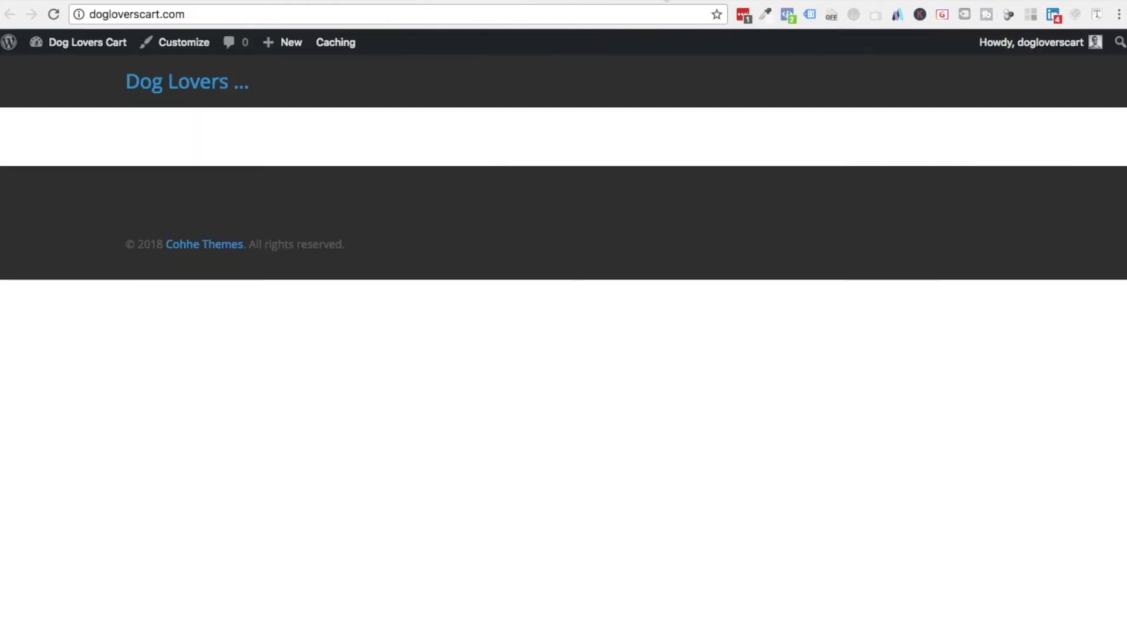
pyautogui.click(658, 1)
pyautogui.click(61, 570)
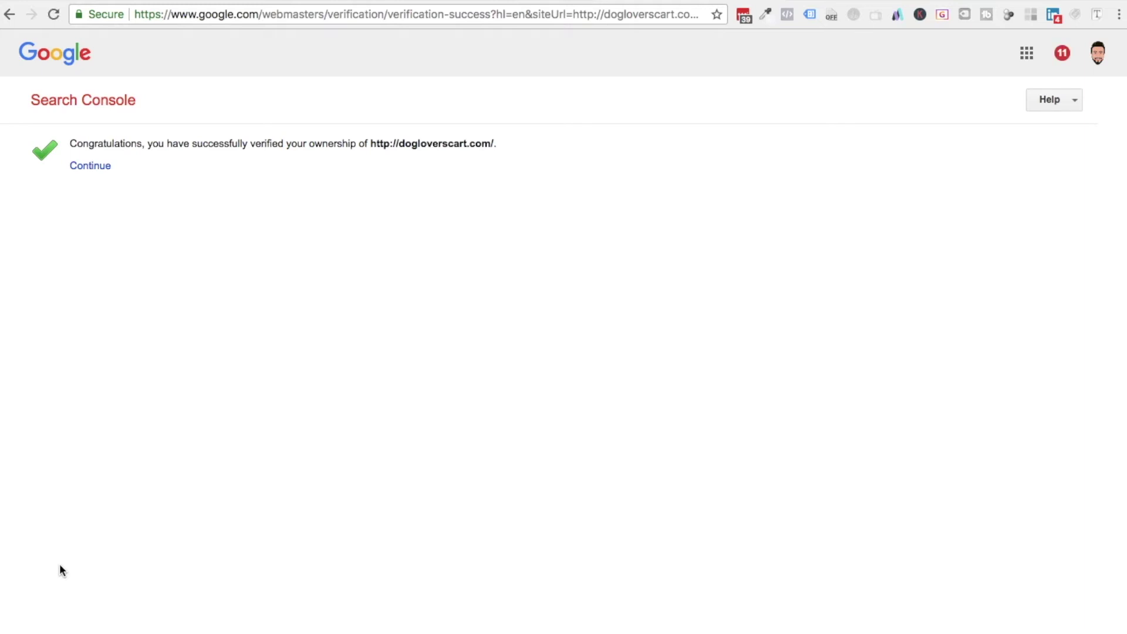
pyautogui.click(93, 168)
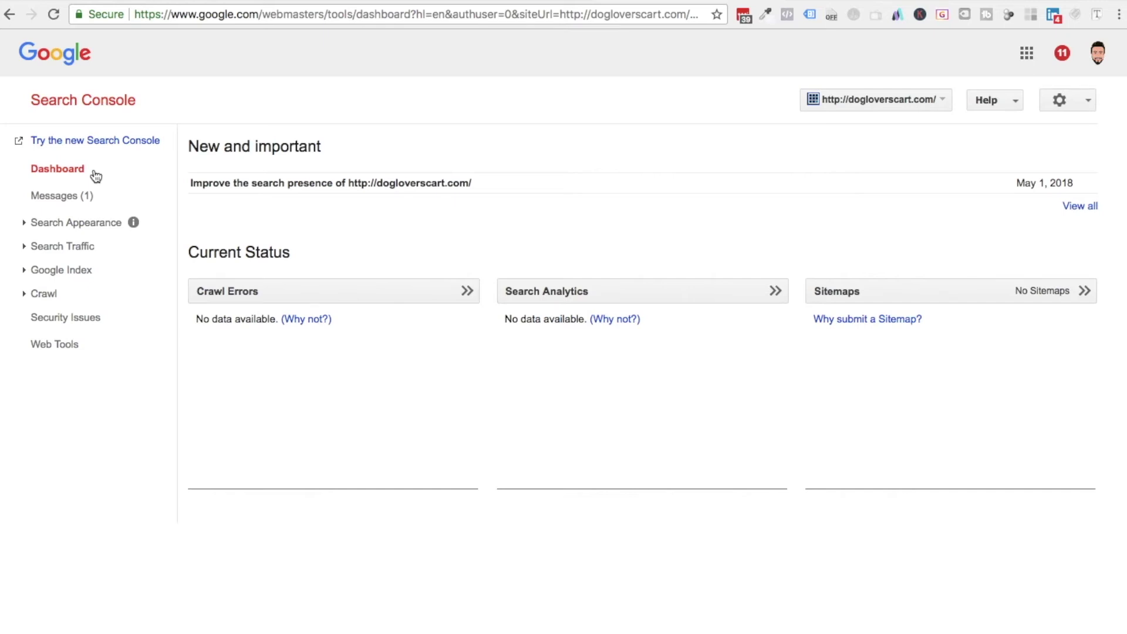
# Open the add/test sitemap form for the dogloverscart.com property and place the cursor in its address field
pyautogui.click(25, 294)
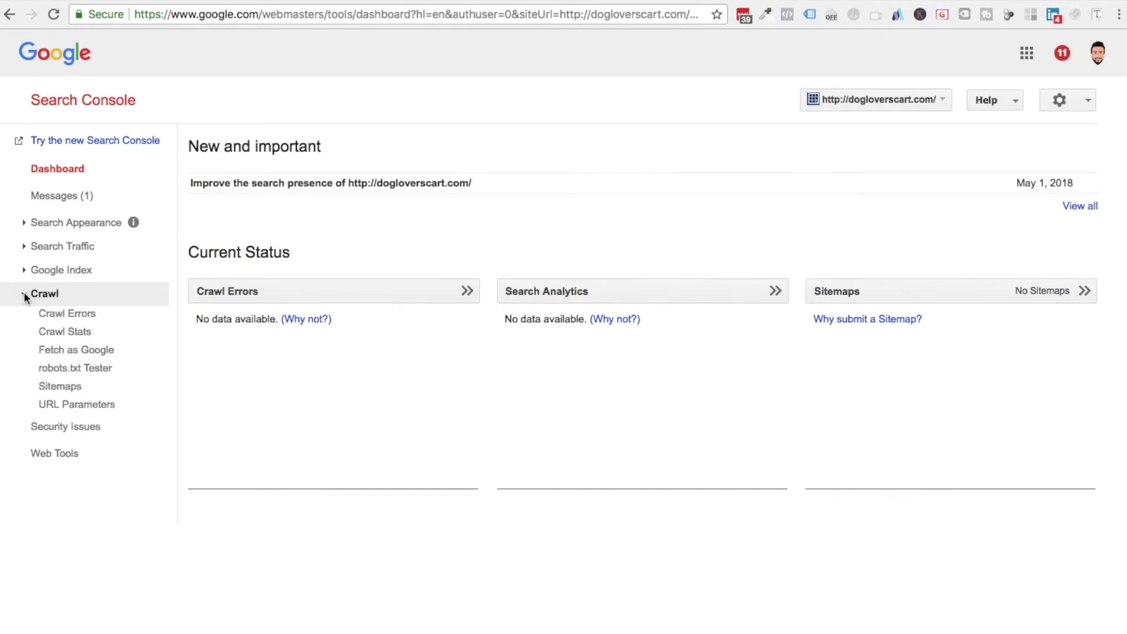
pyautogui.click(73, 388)
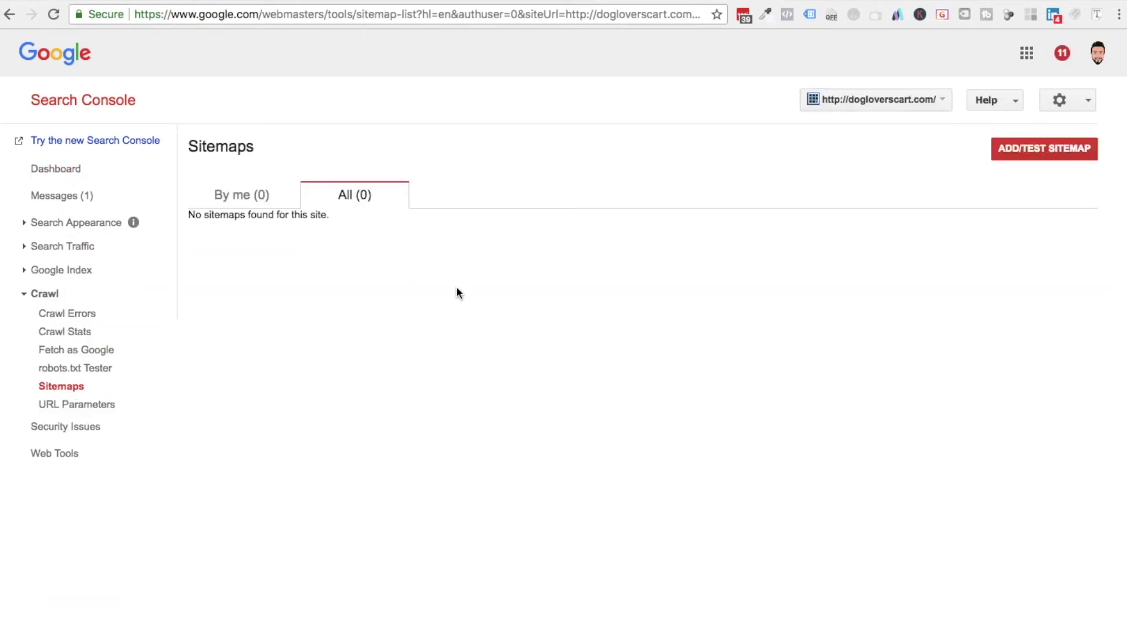
pyautogui.click(1018, 149)
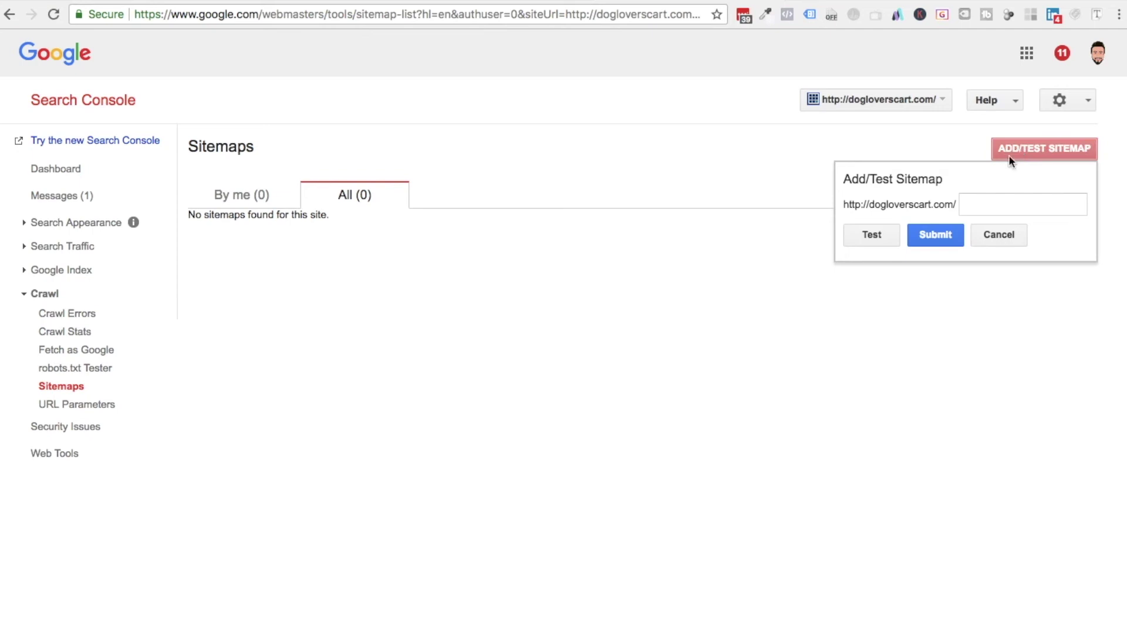
pyautogui.click(987, 207)
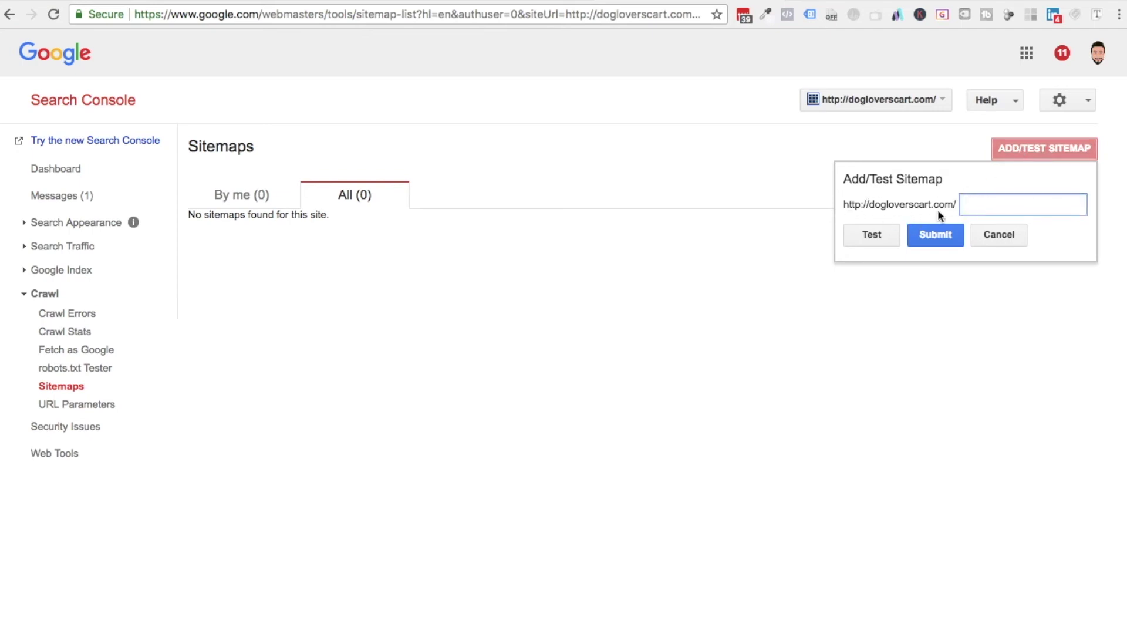
# Return to the WordPress admin, create a new page titled "Home" and publish it
pyautogui.click(348, 1)
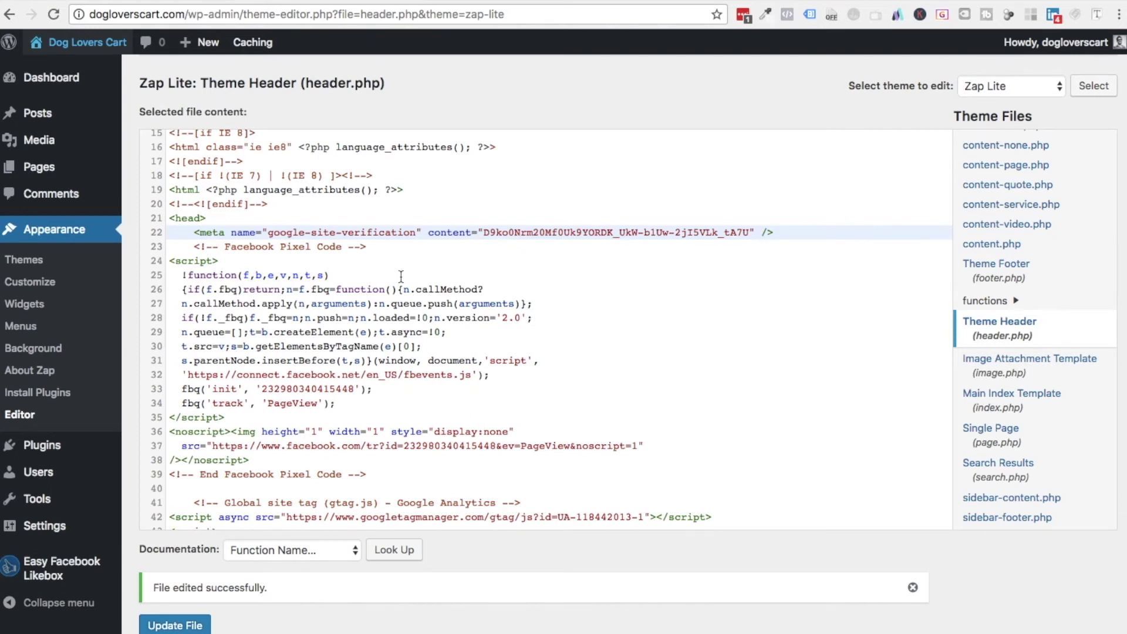
pyautogui.click(44, 169)
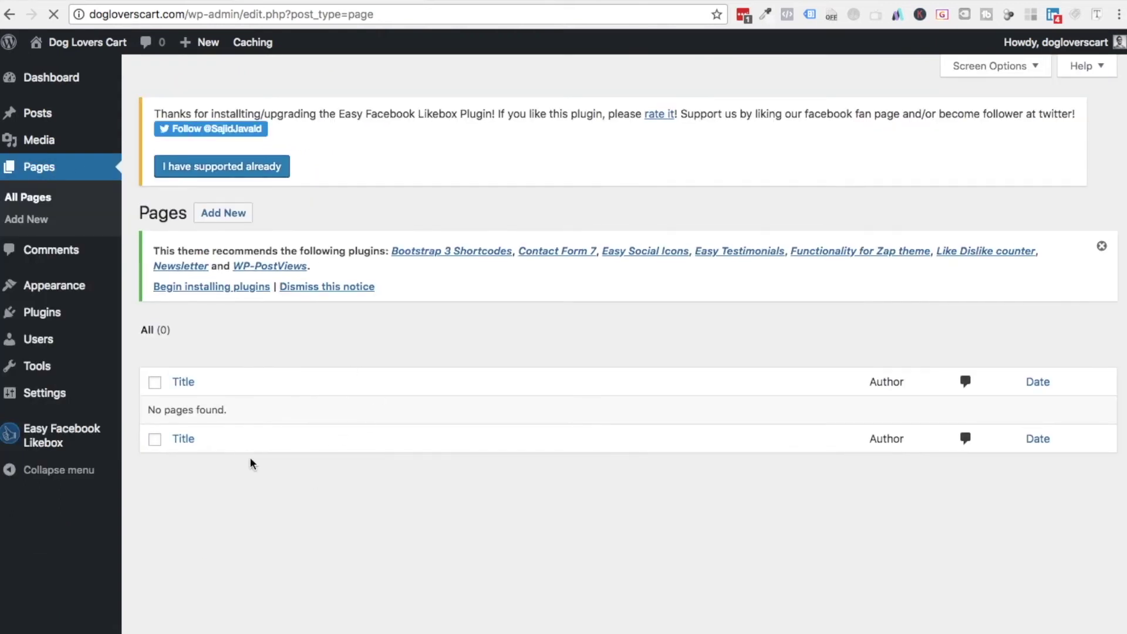
pyautogui.click(224, 215)
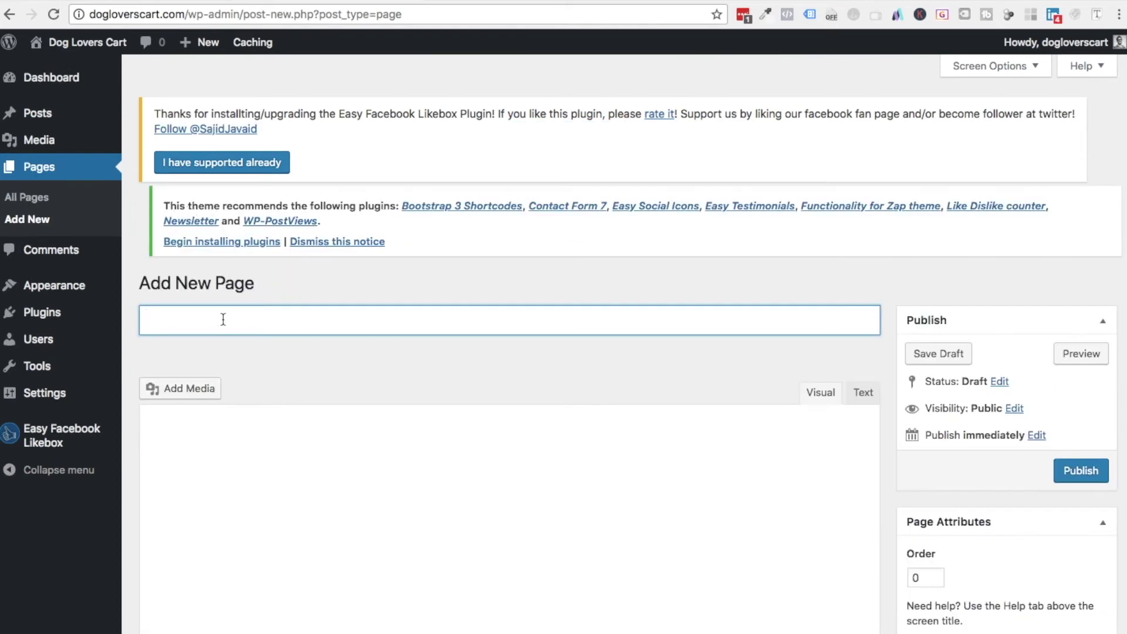
pyautogui.write('Home')
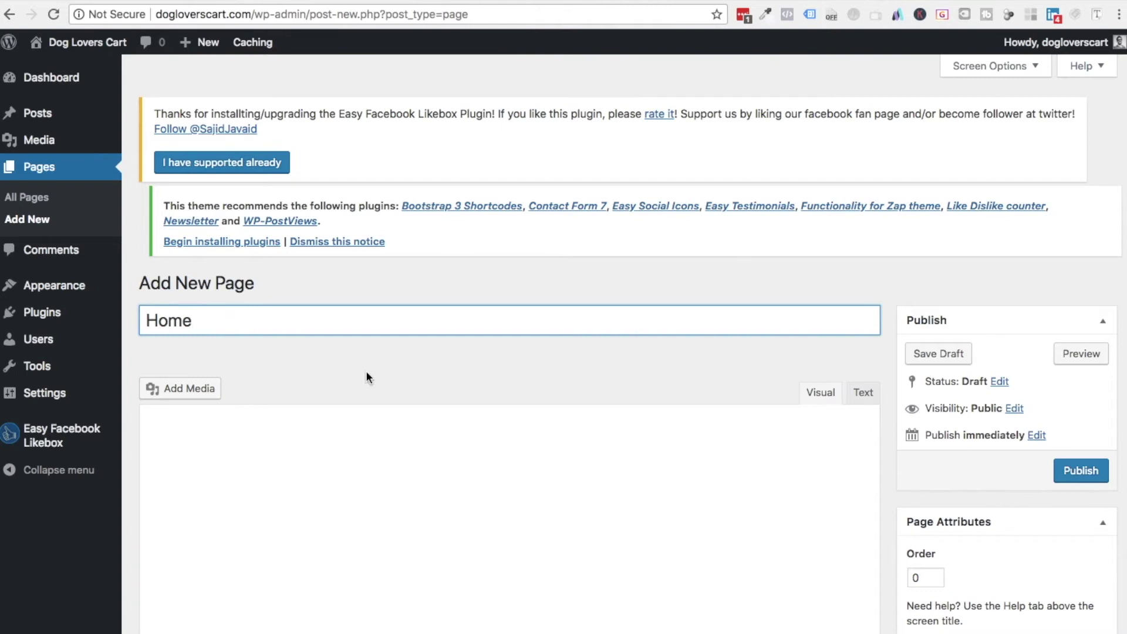
pyautogui.click(340, 375)
pyautogui.click(1082, 489)
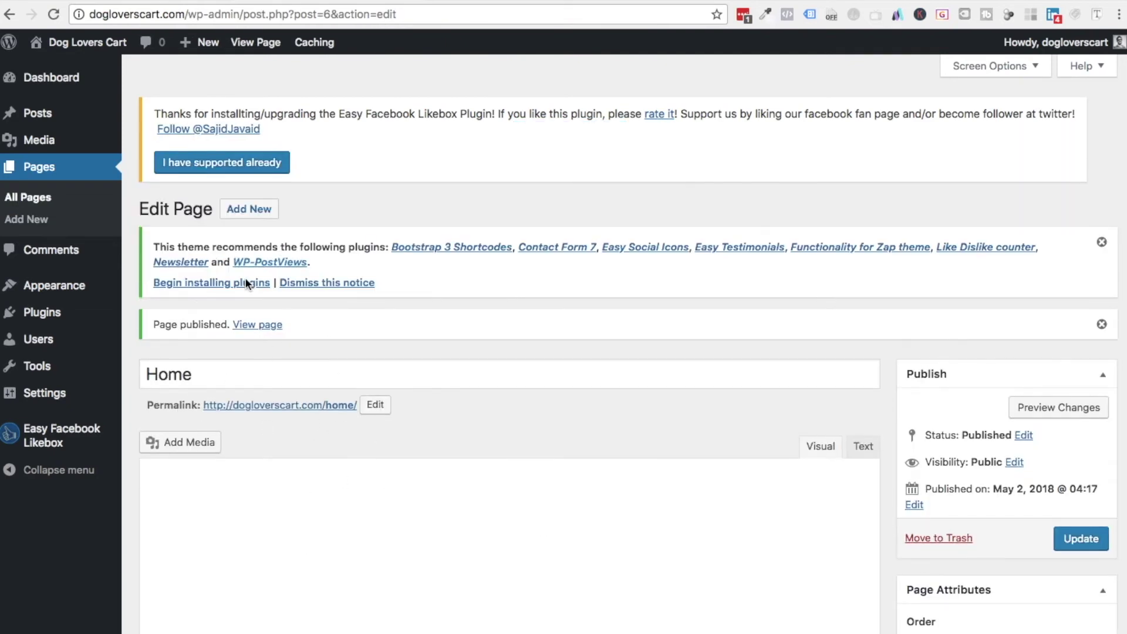
# Create a new page titled "About" and publish it
pyautogui.click(247, 220)
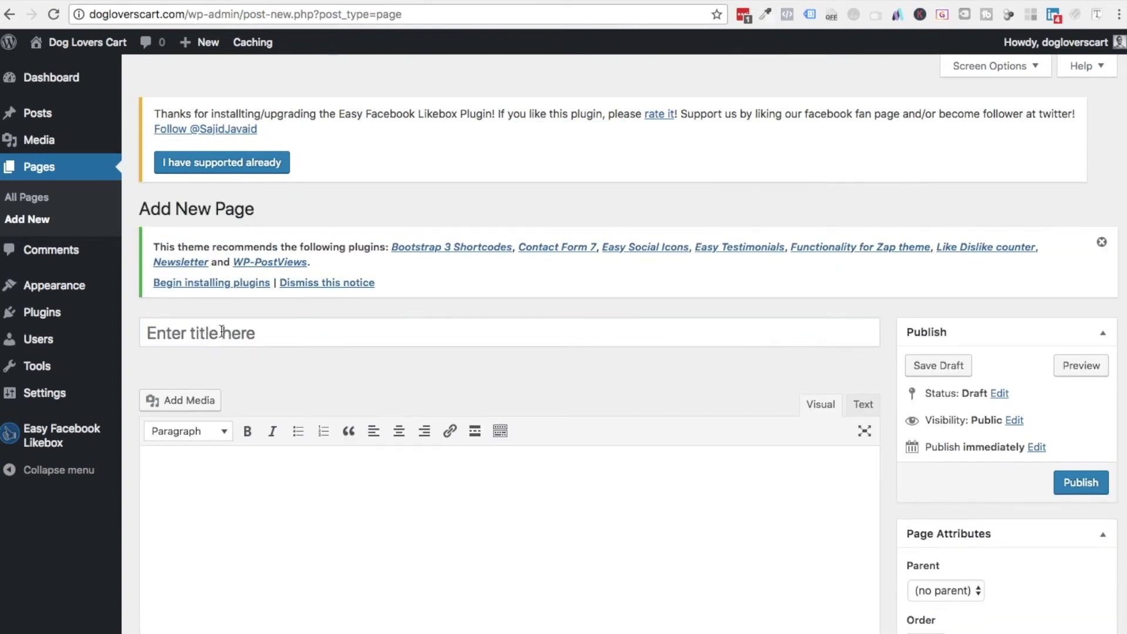
pyautogui.click(221, 331)
pyautogui.write('About')
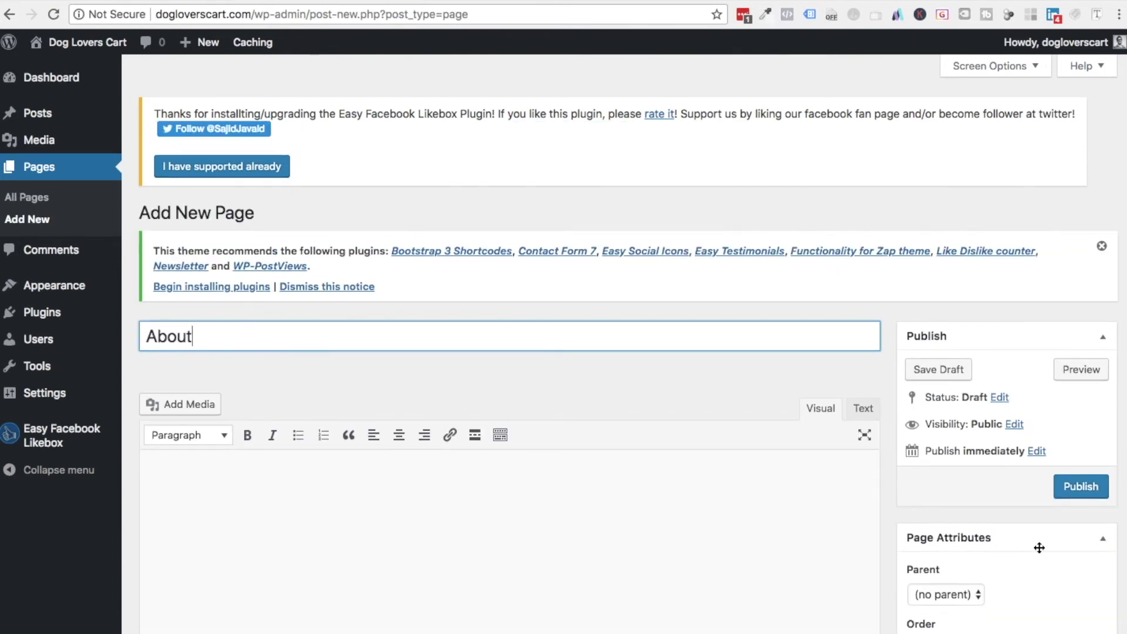
pyautogui.click(1079, 499)
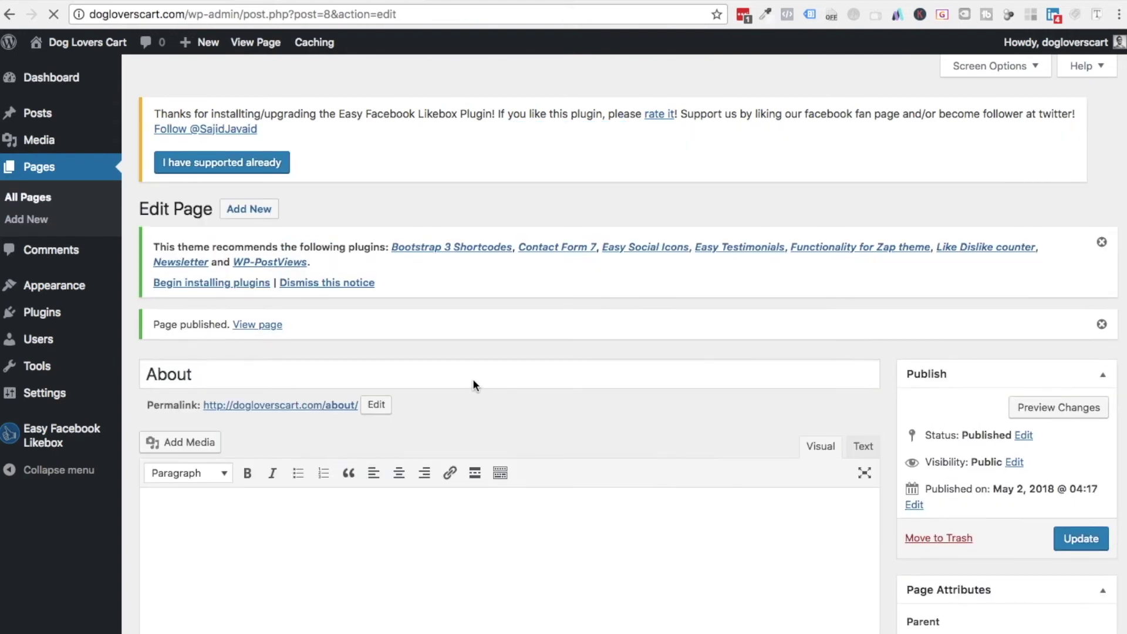
# Create and publish a new page titled "Contact", and open the list of all pages
pyautogui.click(243, 215)
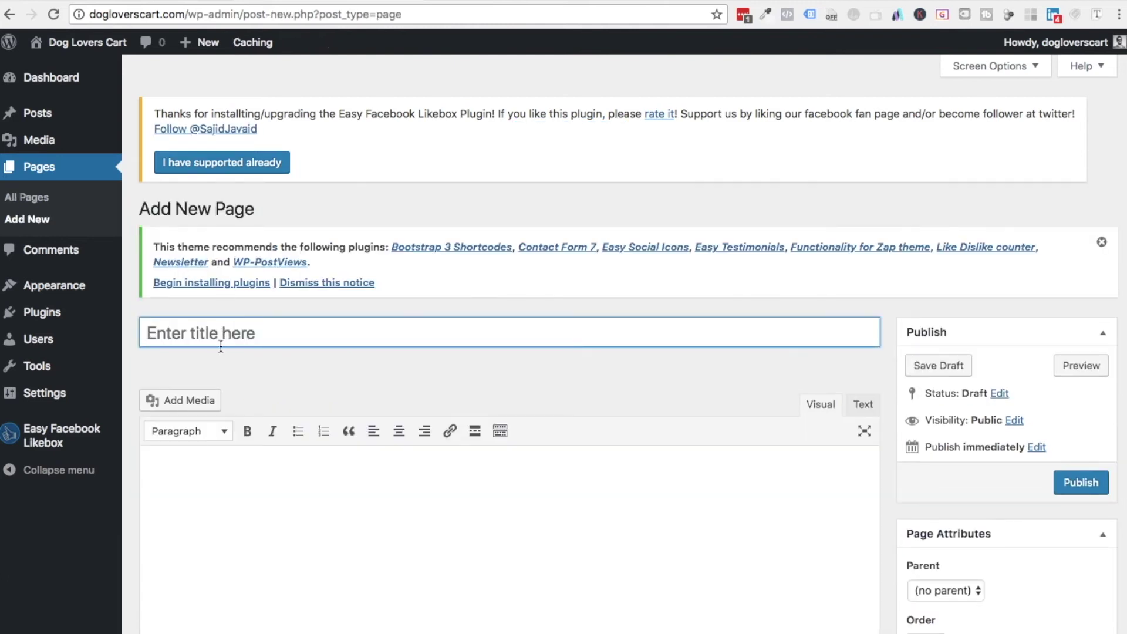
pyautogui.write('Contqact')
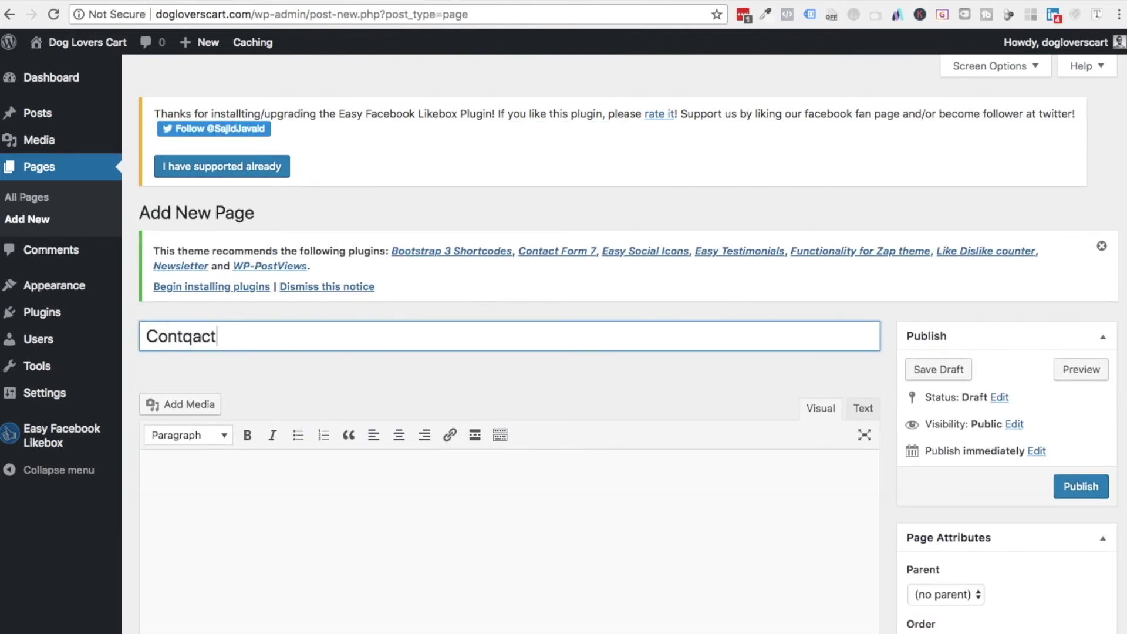
pyautogui.press('BackSpace')
pyautogui.press('BackSpace')
pyautogui.press('BackSpace')
pyautogui.press('BackSpace')
pyautogui.write('act')
pyautogui.click(1066, 486)
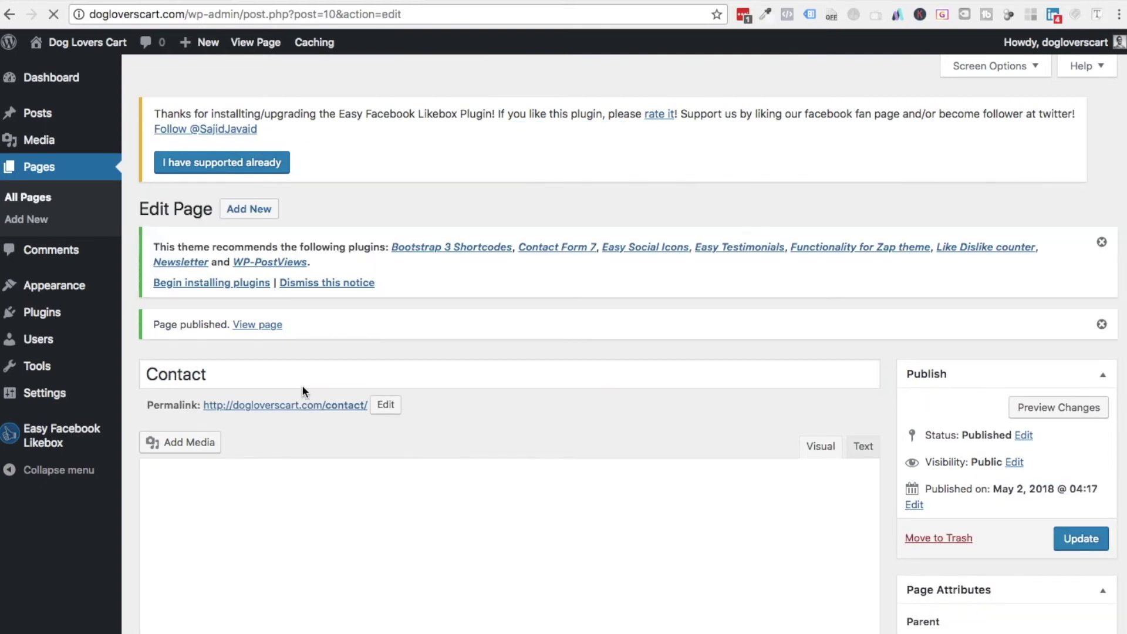
pyautogui.click(27, 173)
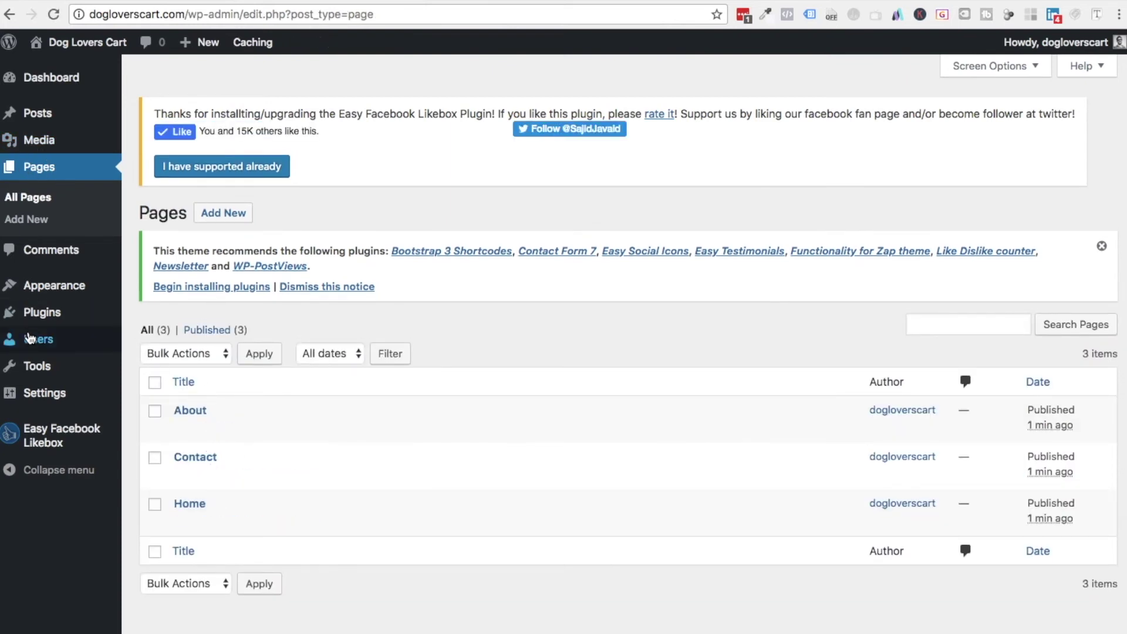
# Search the plugin directory for "yoast seo", and install and activate the Yoast SEO plugin
pyautogui.moveTo(53, 312)
pyautogui.click(152, 339)
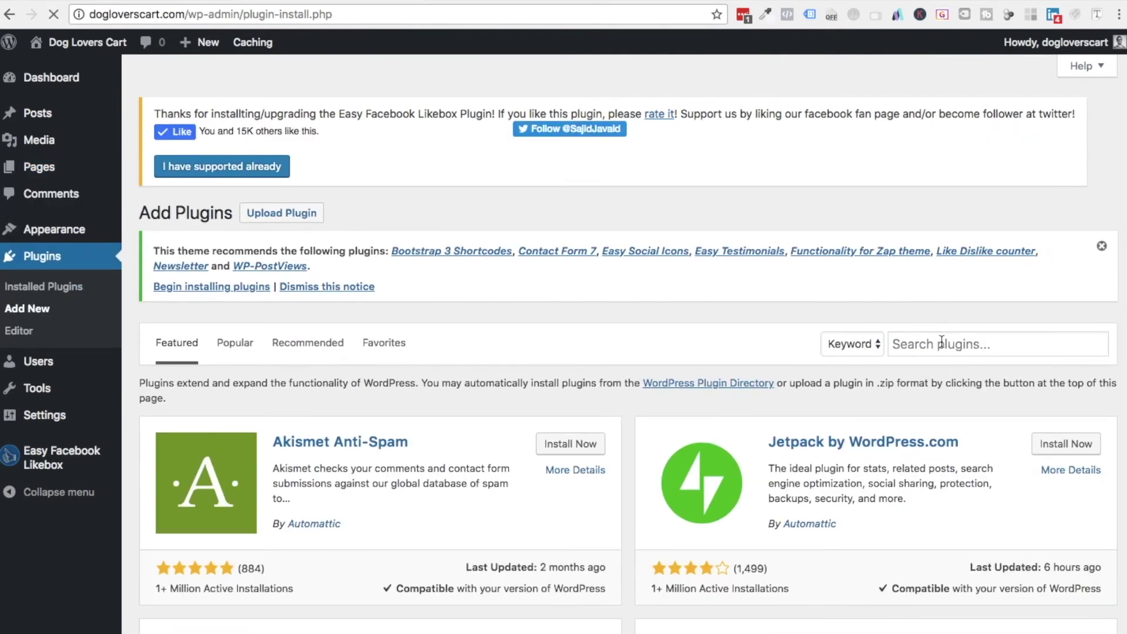
pyautogui.click(940, 342)
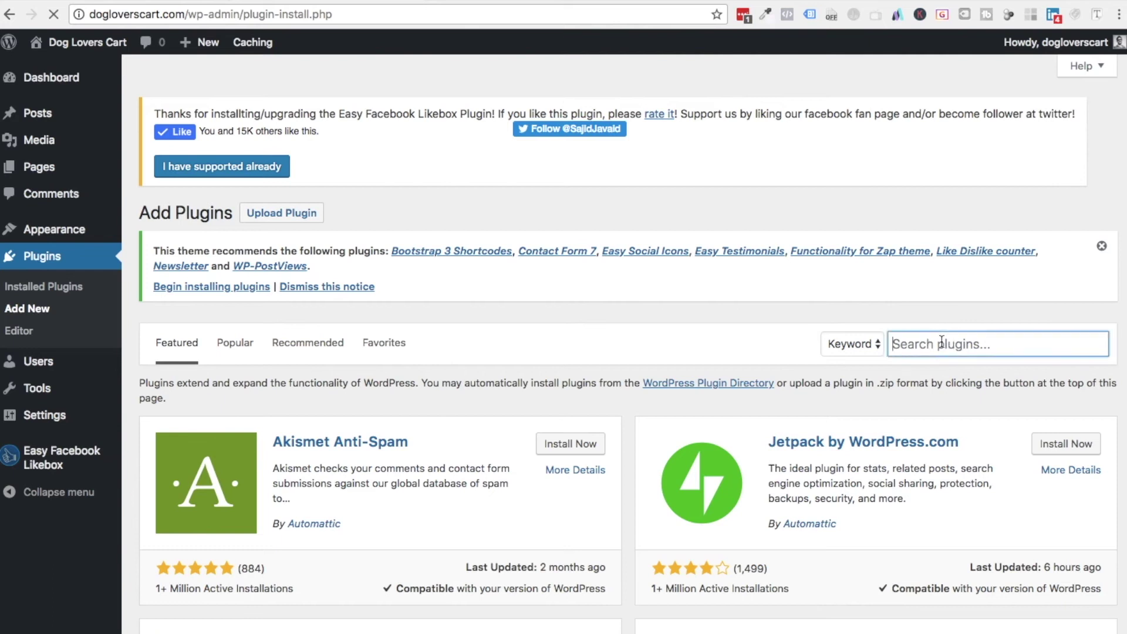
pyautogui.write('yoast seo')
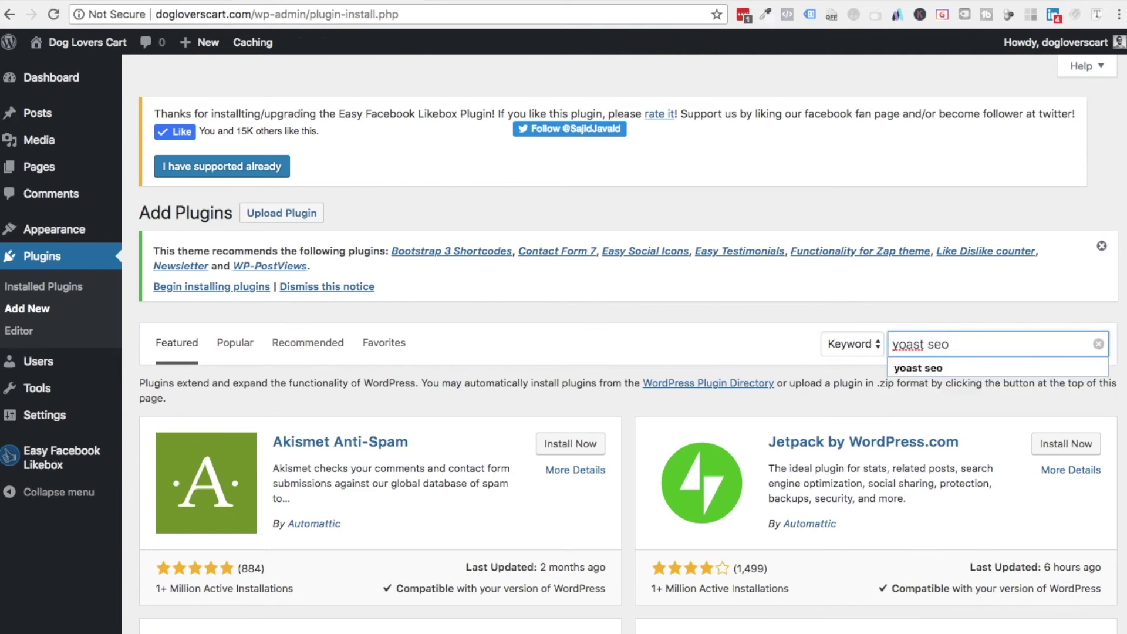
pyautogui.press('Return')
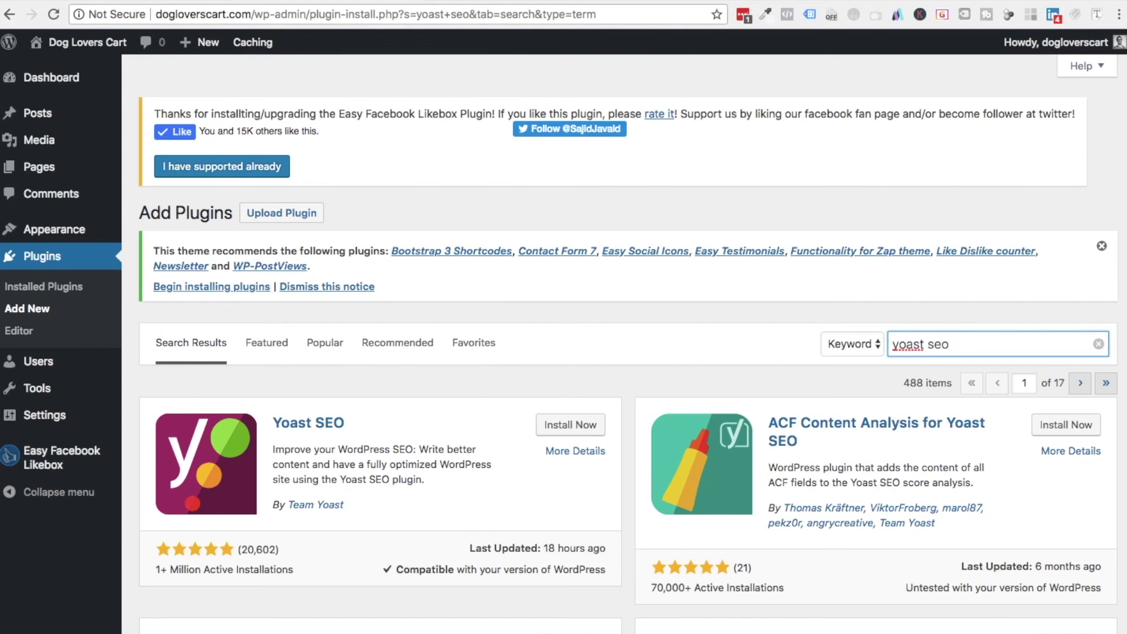
pyautogui.click(569, 431)
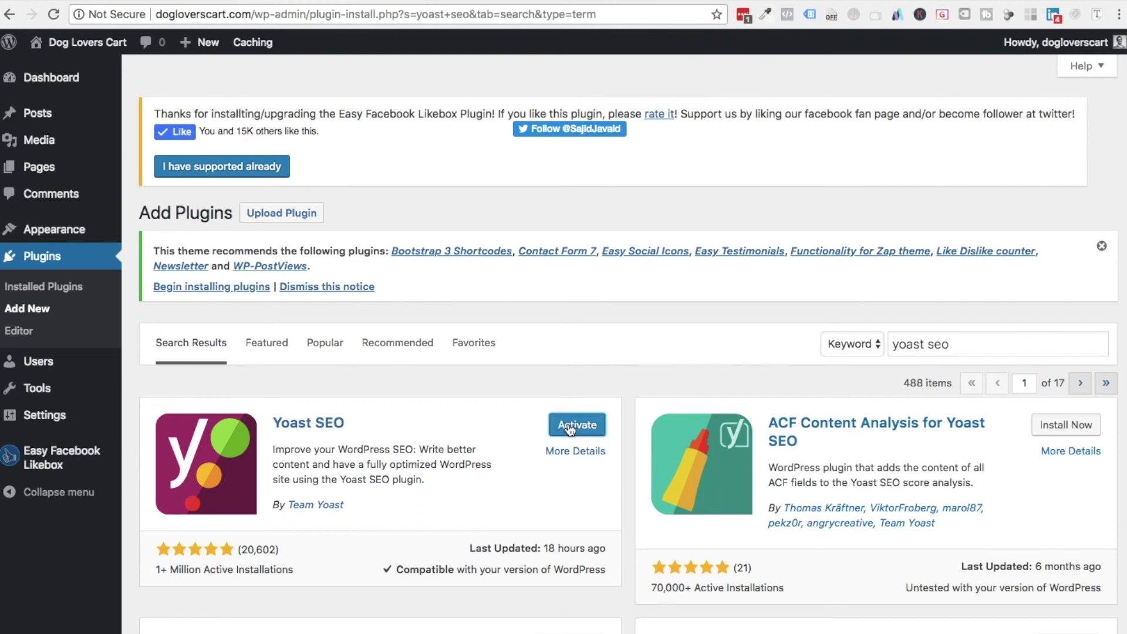
pyautogui.click(570, 429)
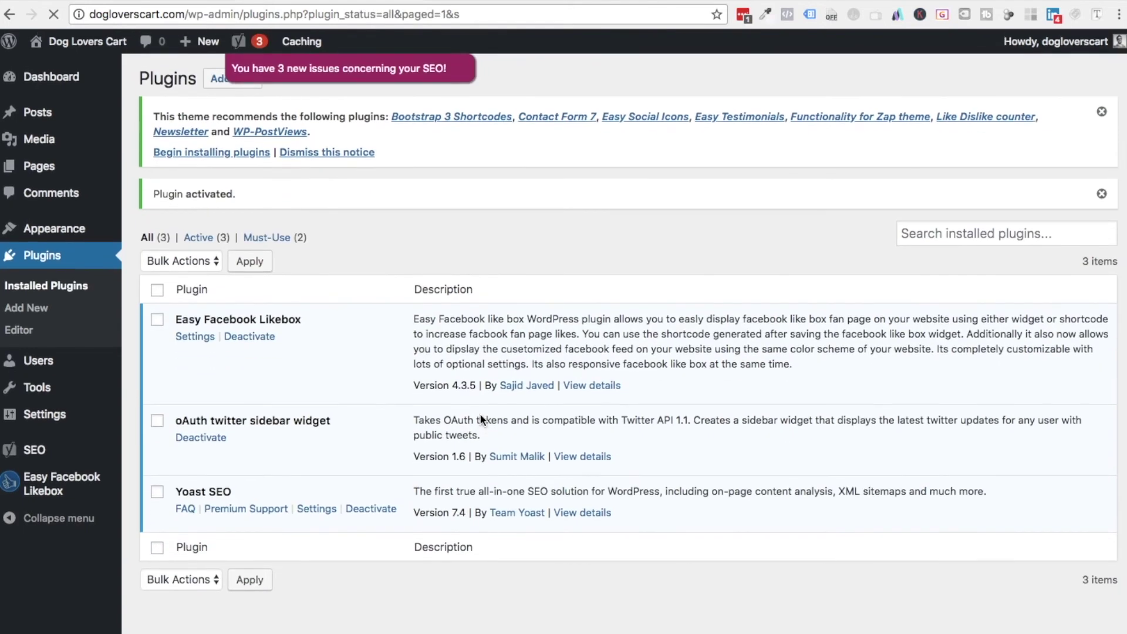
# Open the Yoast SEO dashboard and review the listed problems and notifications
pyautogui.moveTo(35, 452)
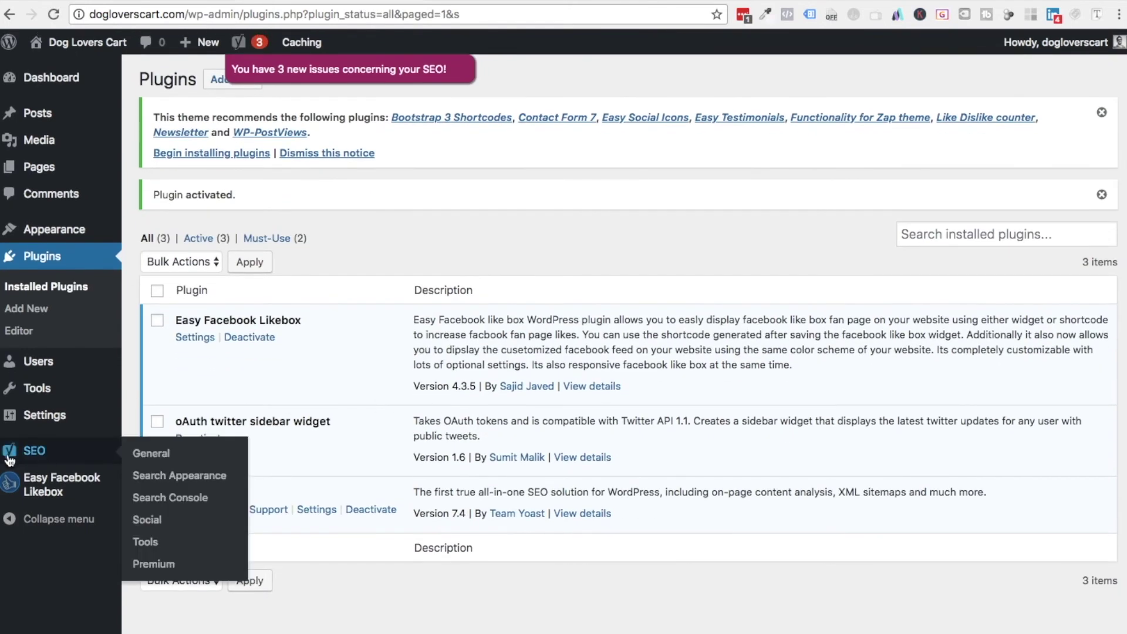
pyautogui.click(43, 454)
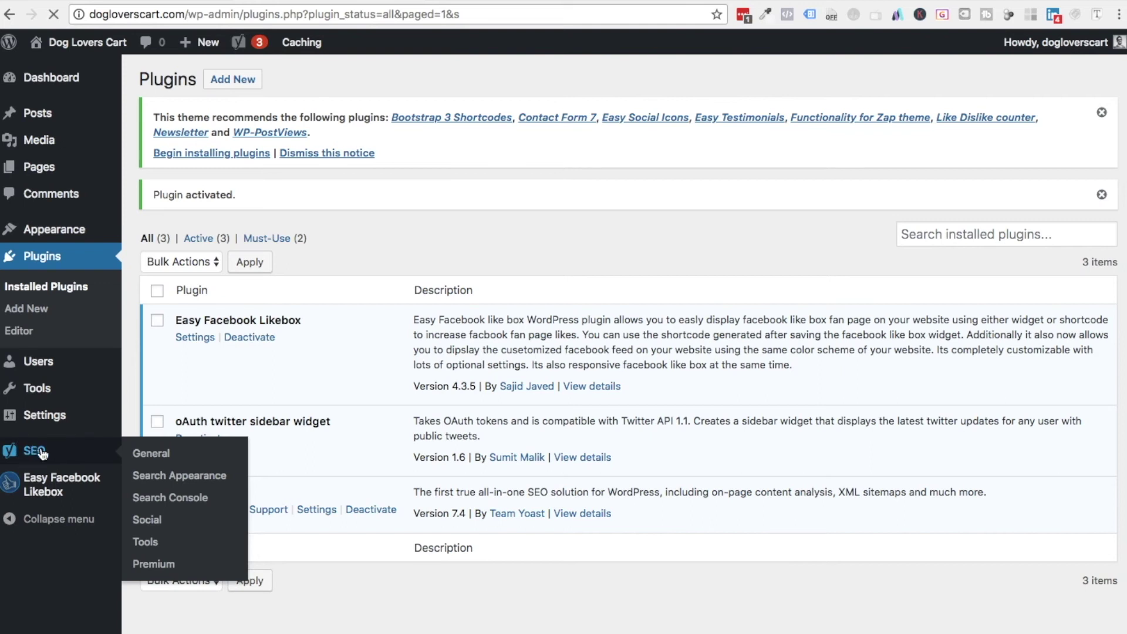
pyautogui.scroll(-3, 186, 329)
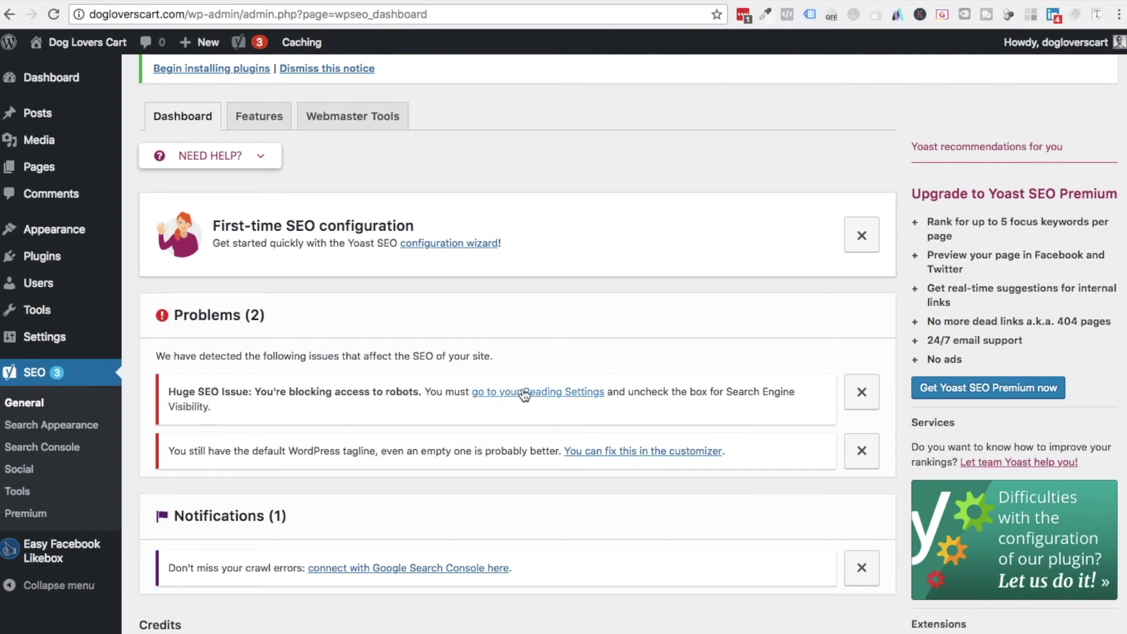
# In the Reading settings, disable "Discourage search engines from indexing this site" and save the changes
pyautogui.moveTo(51, 347)
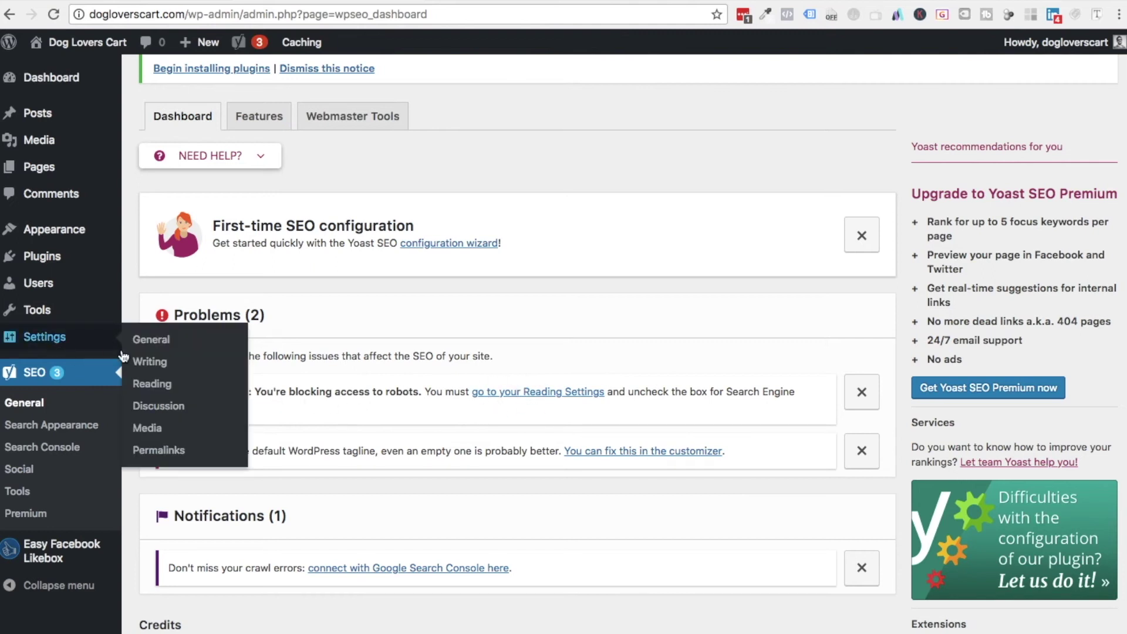
pyautogui.click(163, 384)
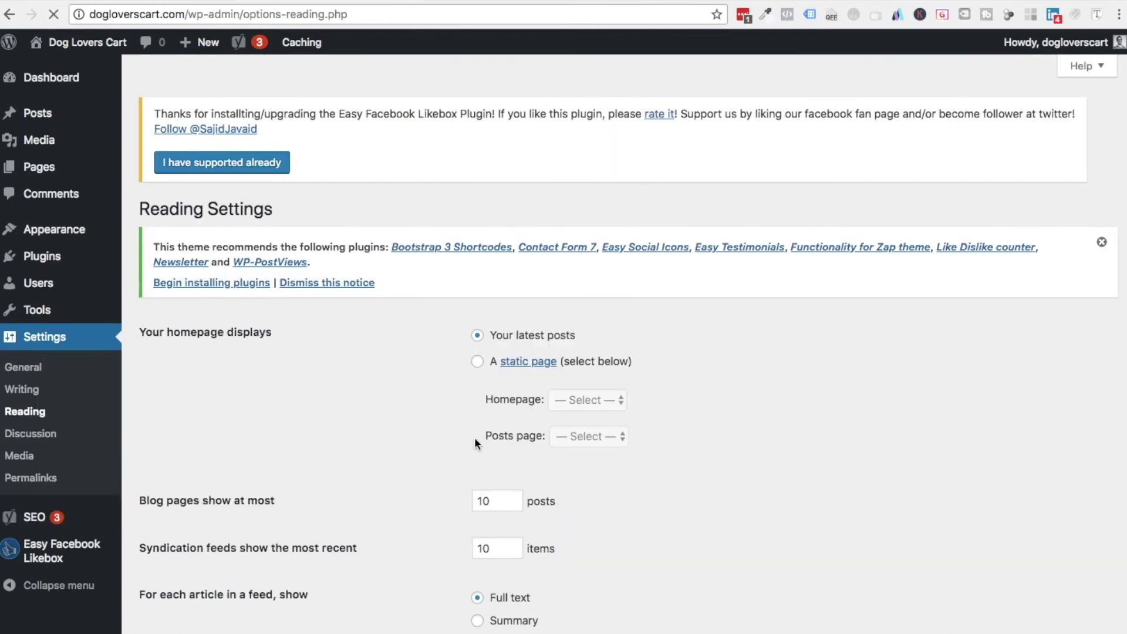
pyautogui.scroll(-5, 536, 468)
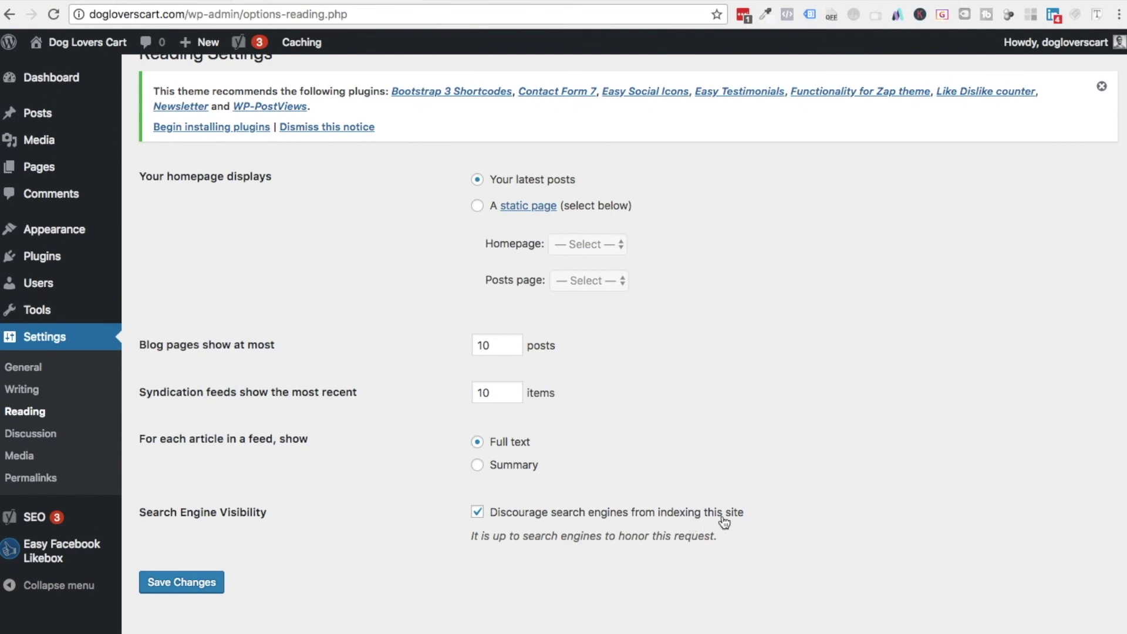
pyautogui.click(478, 517)
pyautogui.click(187, 586)
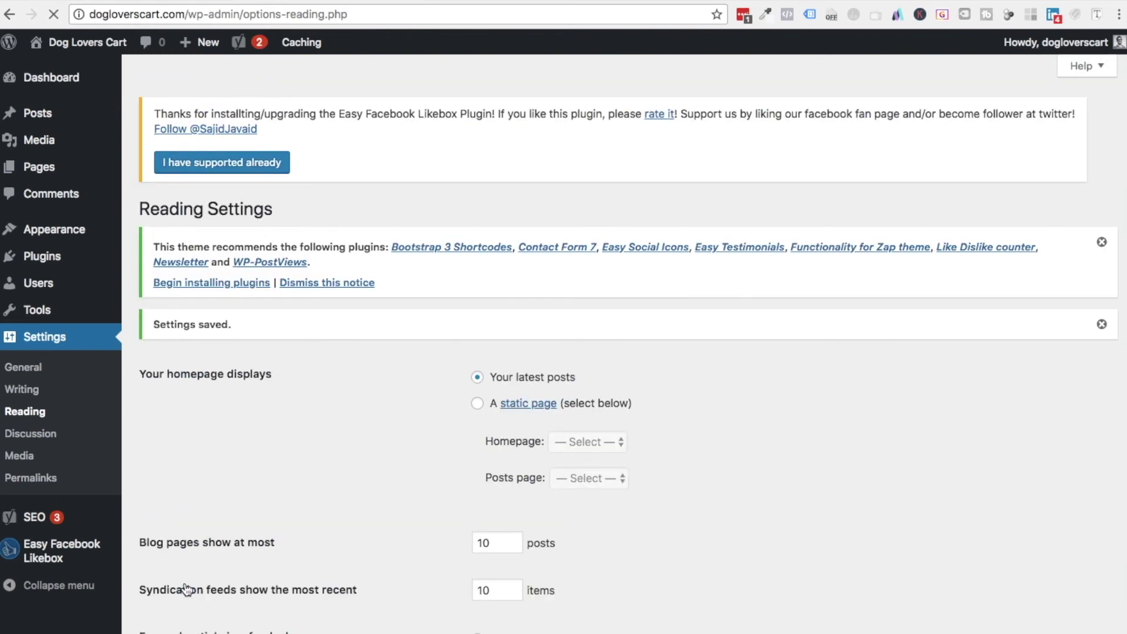
# Open the XML sitemap generated by Yoast SEO from the help text of its XML sitemaps feature
pyautogui.moveTo(41, 522)
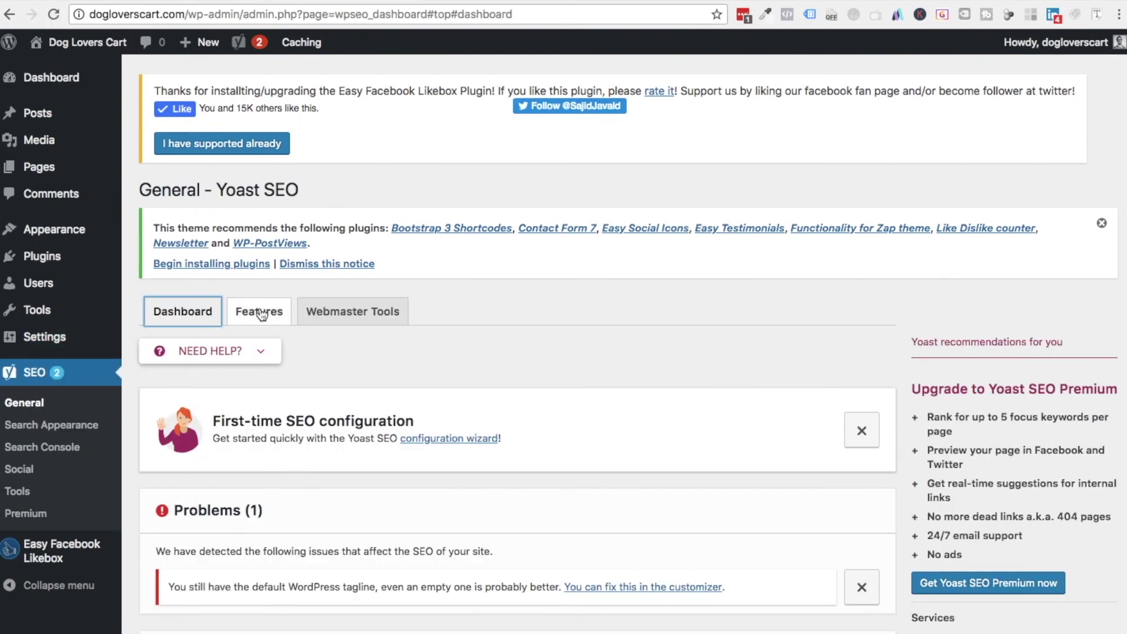
pyautogui.click(261, 313)
pyautogui.scroll(-7, 397, 498)
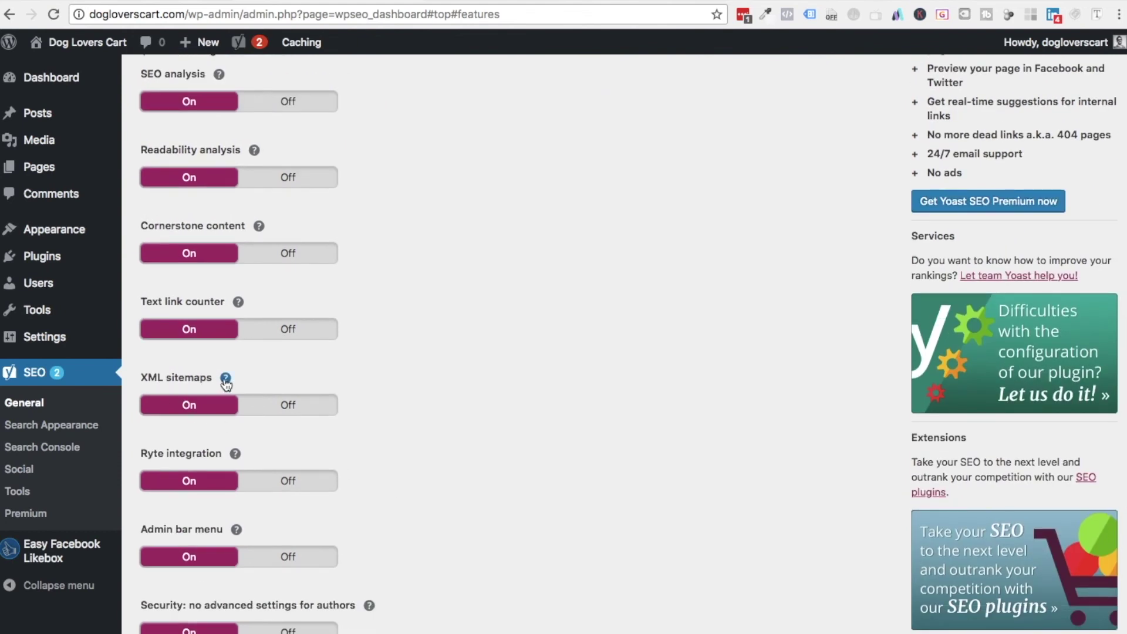
pyautogui.click(225, 379)
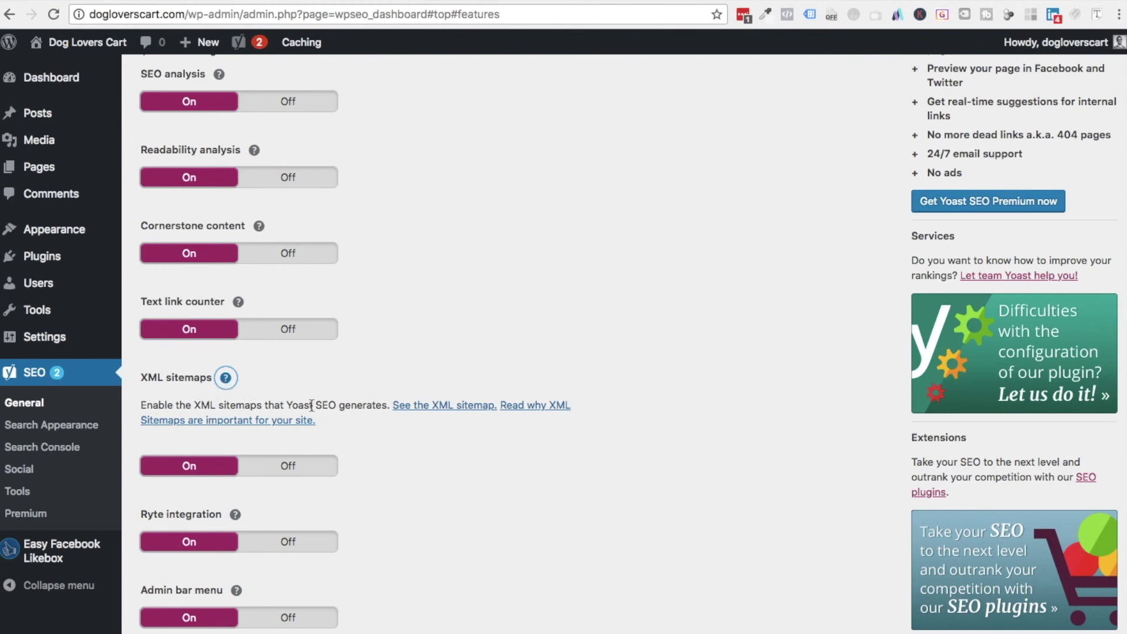
pyautogui.click(441, 411)
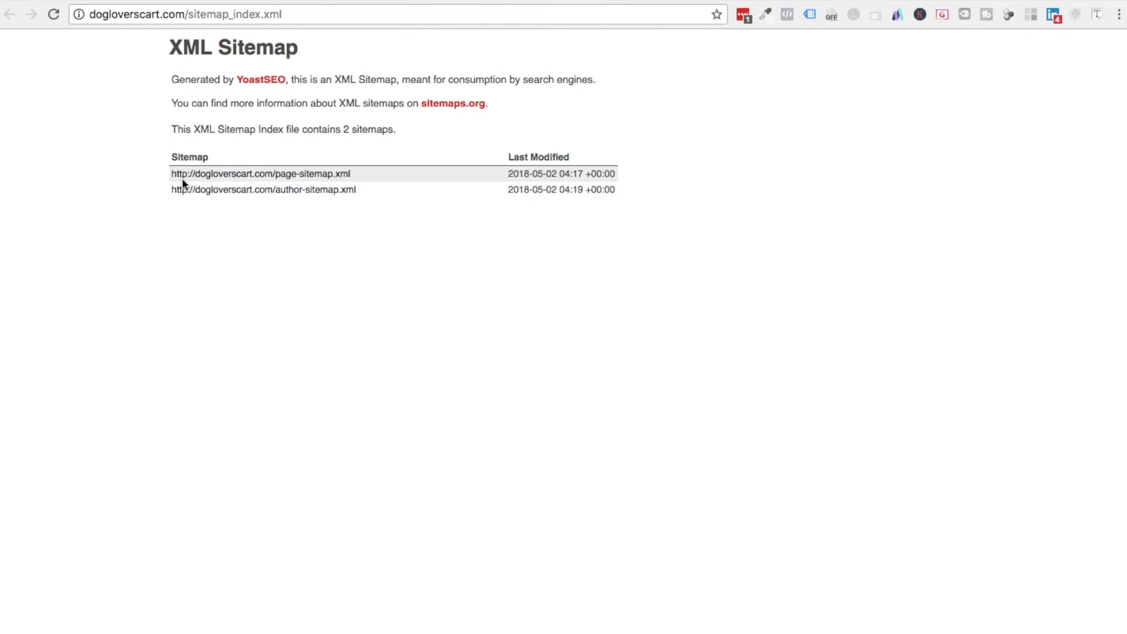
# Copy only the sitemap_index.xml part of the sitemap page's address
pyautogui.click(189, 13)
pyautogui.moveTo(189, 13); pyautogui.dragTo(299, 12)
pyautogui.press('super+c')
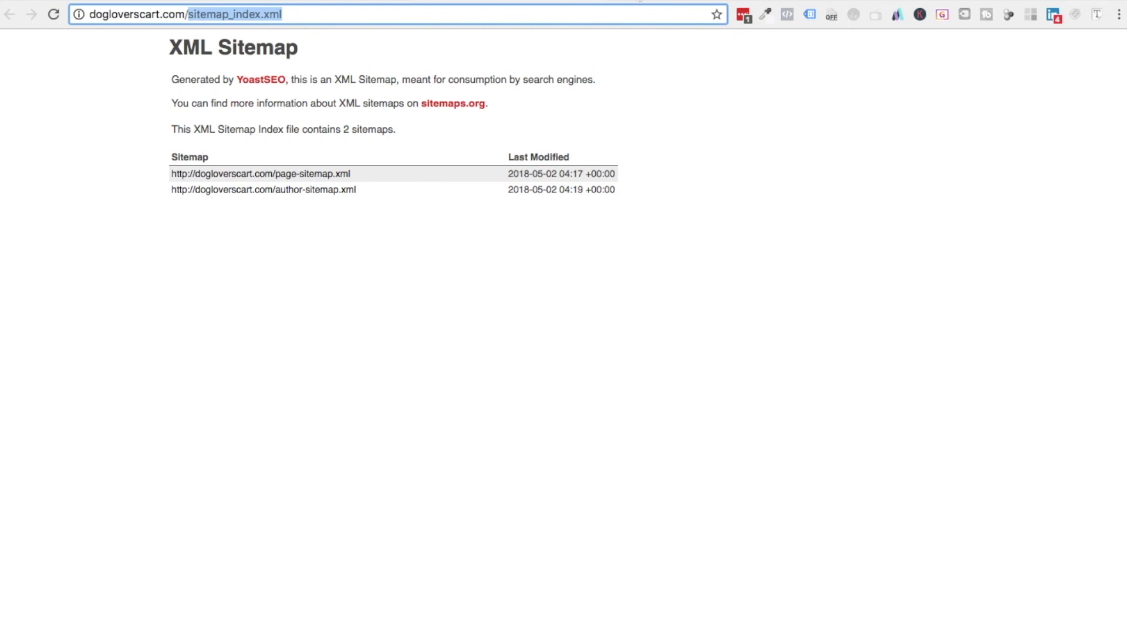
# In Search Console, submit the copied sitemap_index.xml as the dogloverscart.com sitemap and refresh the sitemap list
pyautogui.click(639, 0)
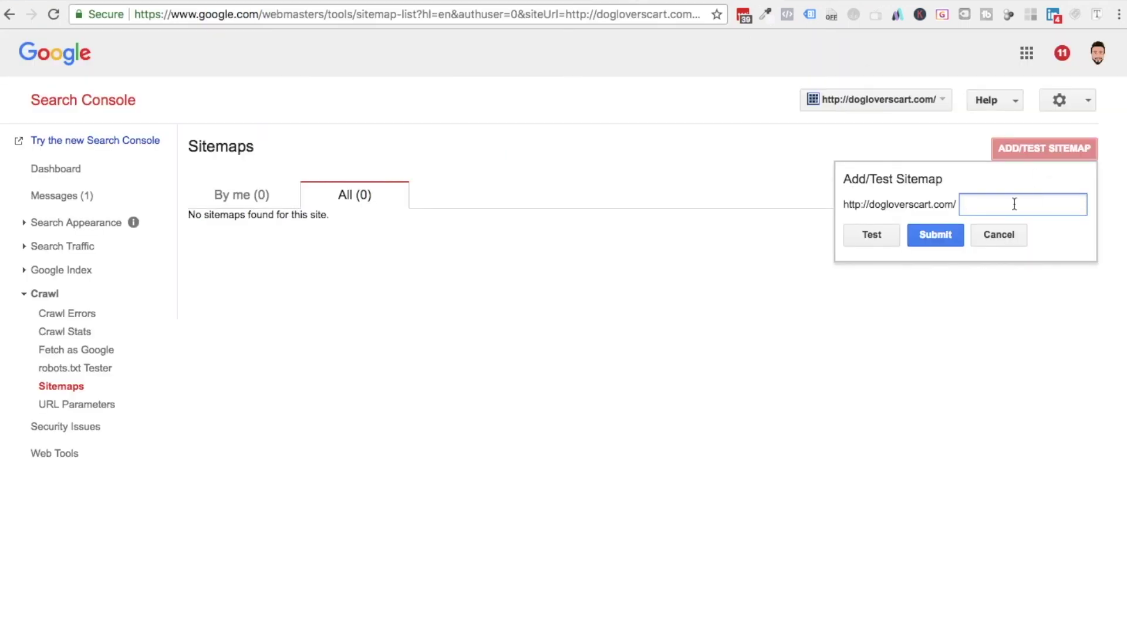
pyautogui.press('super+v')
pyautogui.moveTo(1064, 206); pyautogui.dragTo(926, 206)
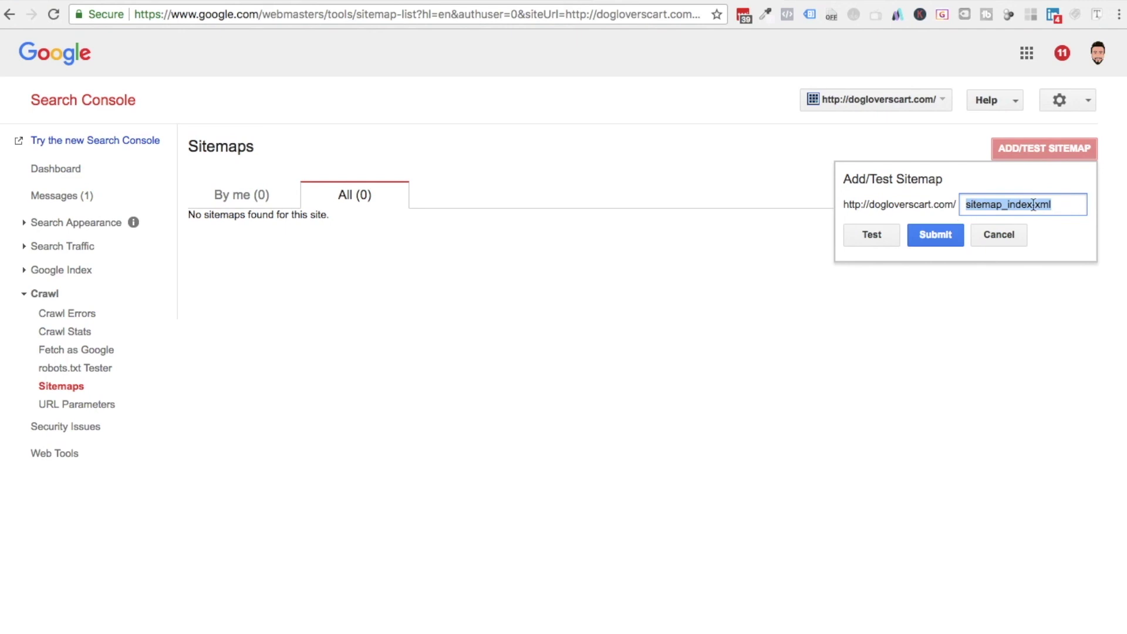
pyautogui.click(942, 237)
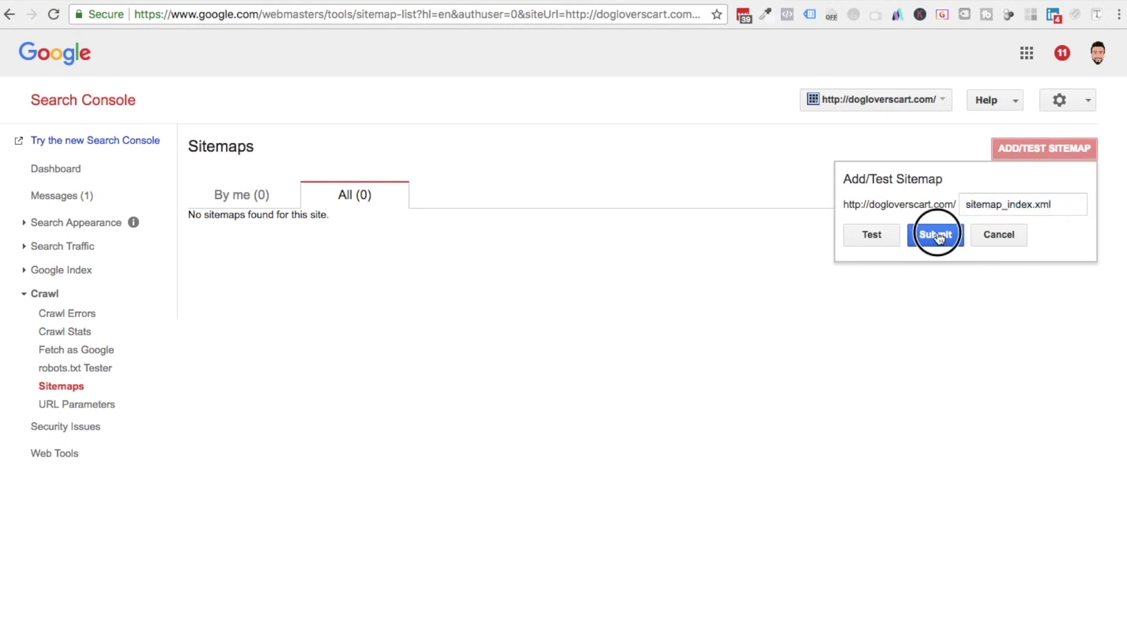
pyautogui.click(664, 203)
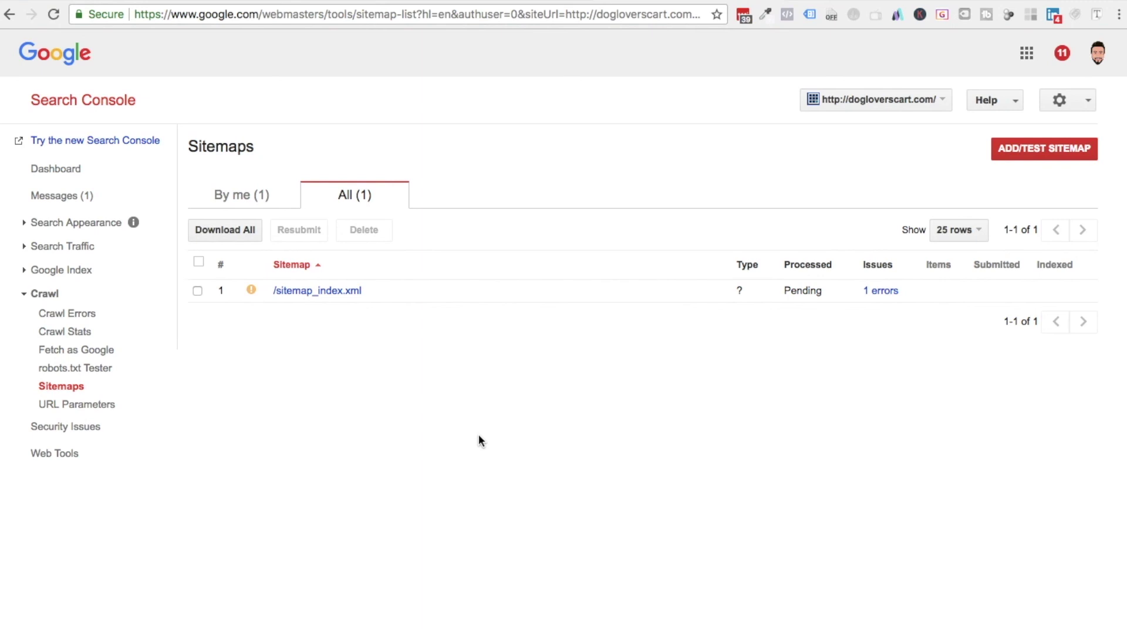
# Switch to the WordPress course mind map in MindMeister
pyautogui.hotkey('ctrl', 'Tab')
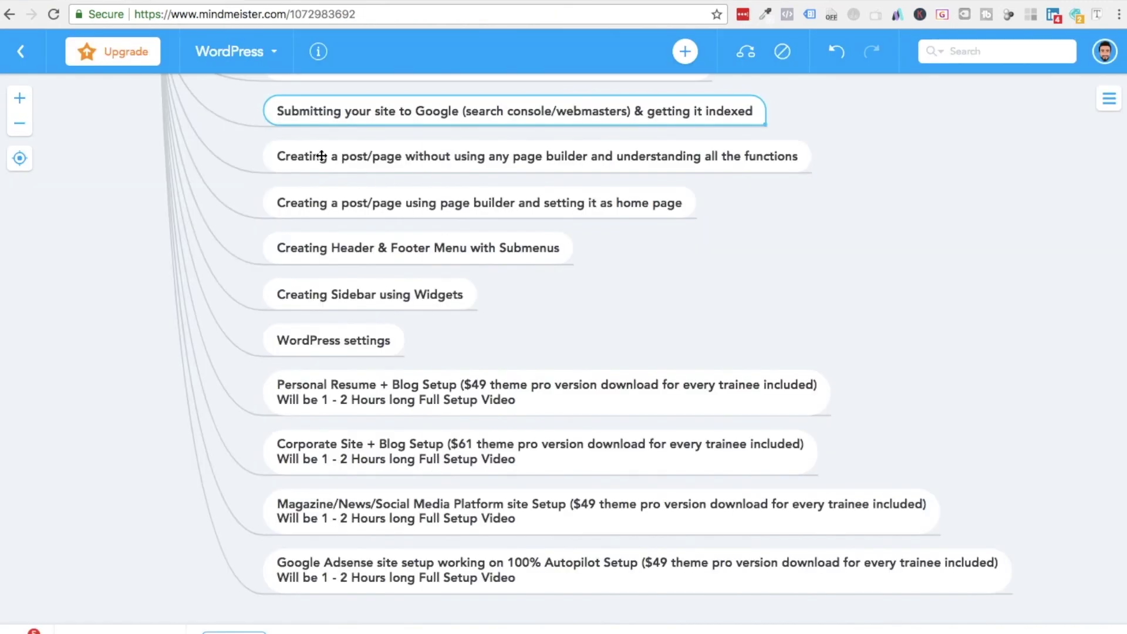